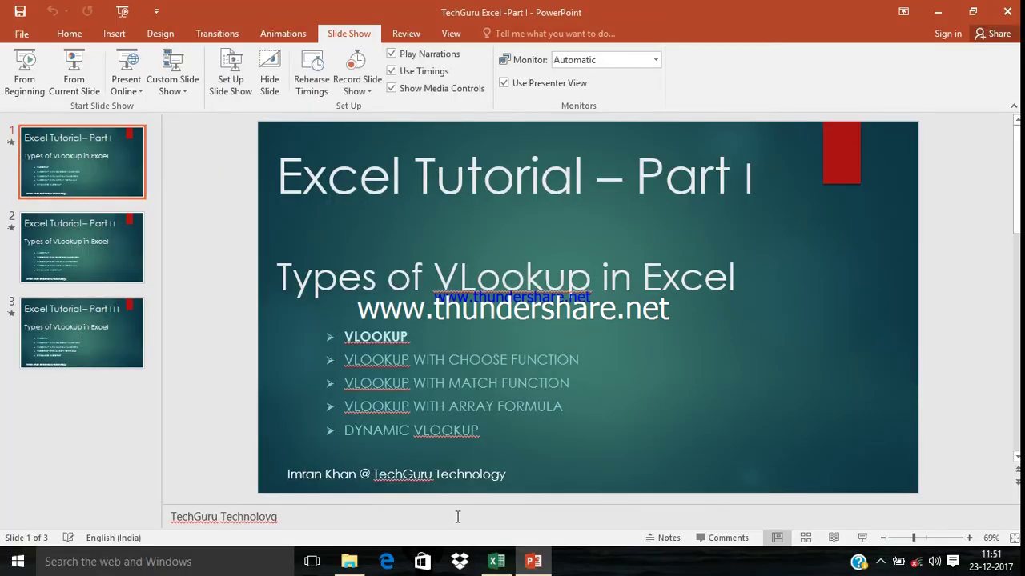
On the Employee Details sheet, rename the Fee header in E1 to Base_salary
{"action": "left_click", "coordinate": [509, 566]}
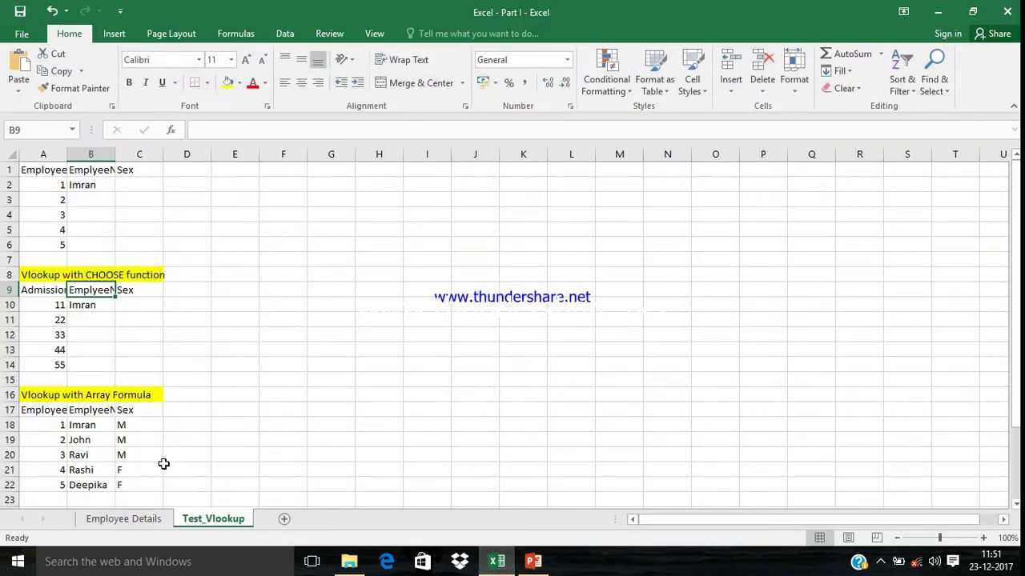
{"action": "left_click", "coordinate": [141, 518]}
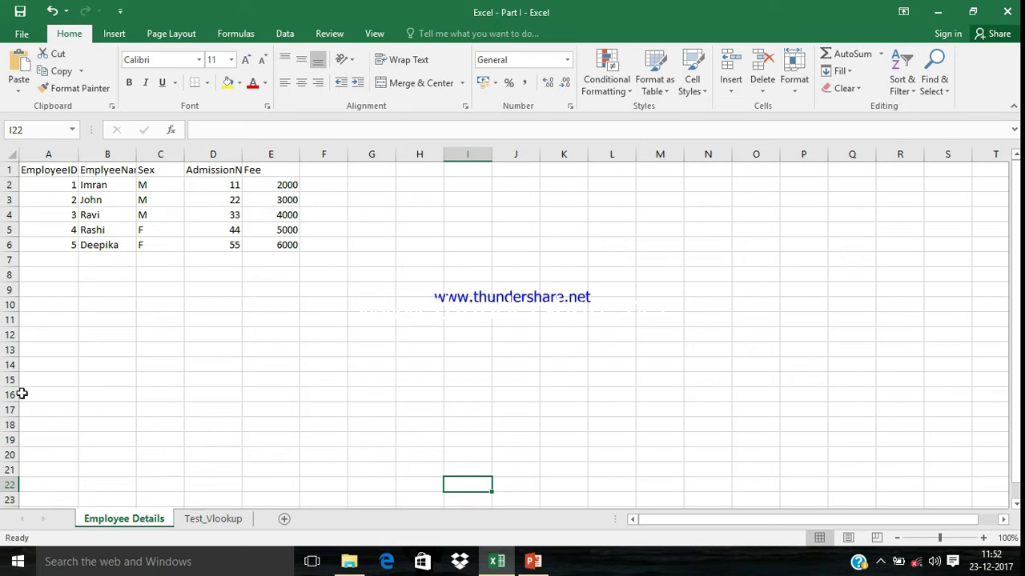
{"action": "left_click", "coordinate": [238, 171]}
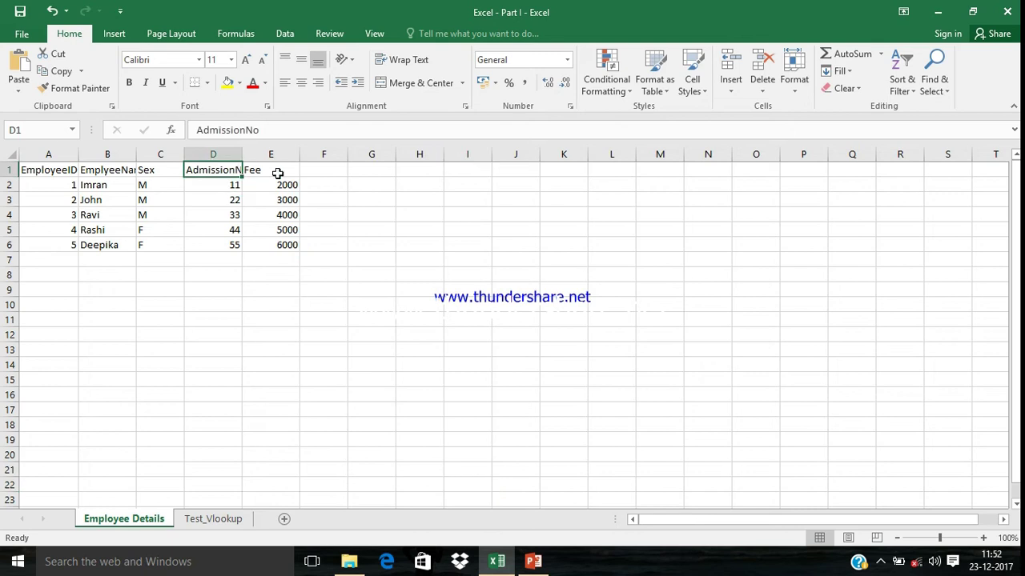
{"action": "left_click", "coordinate": [277, 170]}
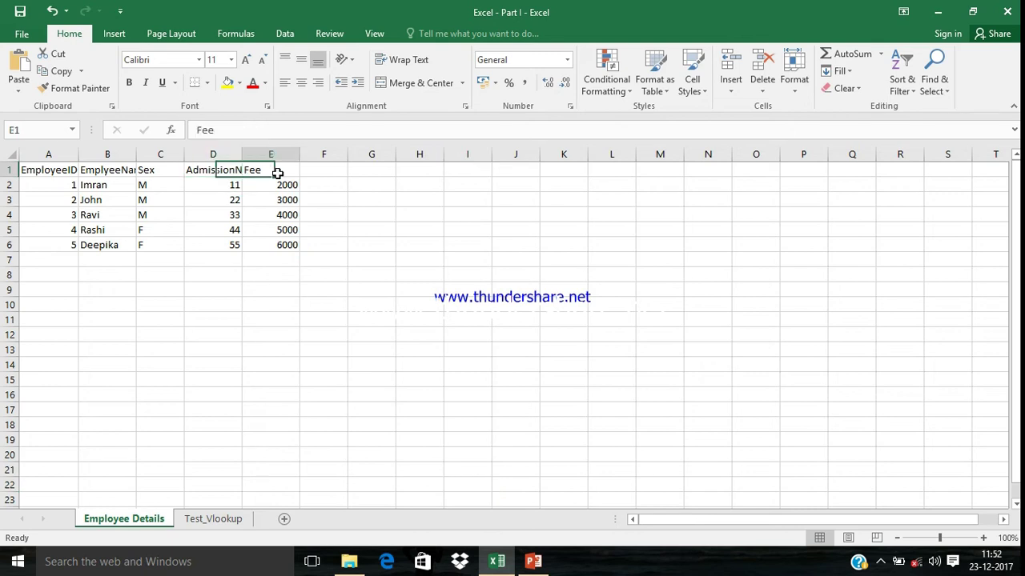
{"action": "left_click", "coordinate": [238, 131]}
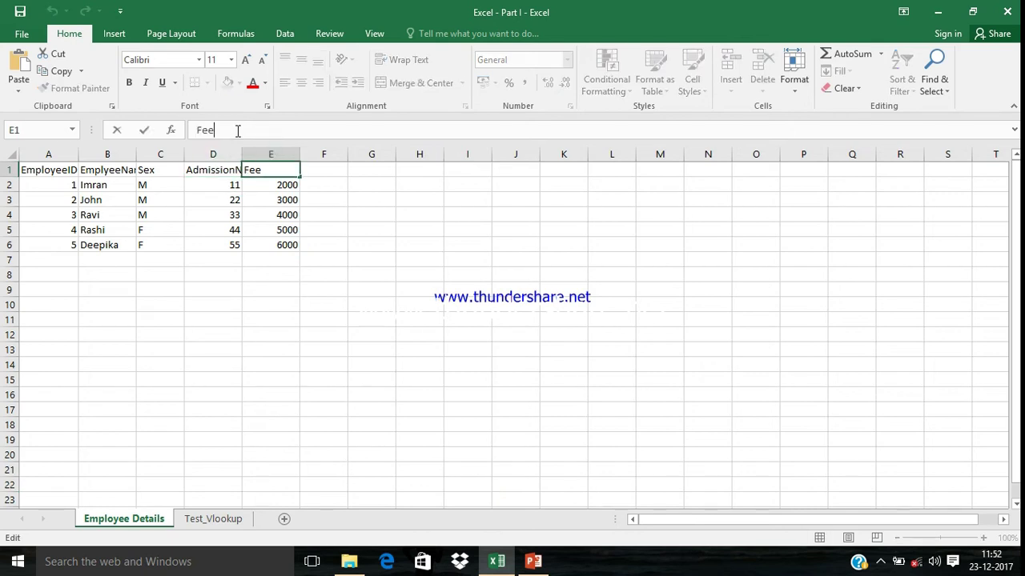
{"action": "key", "text": "BackSpace"}
{"action": "key", "text": "BackSpace"}
{"action": "key", "text": "BackSpace"}
{"action": "type", "text": "Base_salary"}
{"action": "key", "text": "Return"}
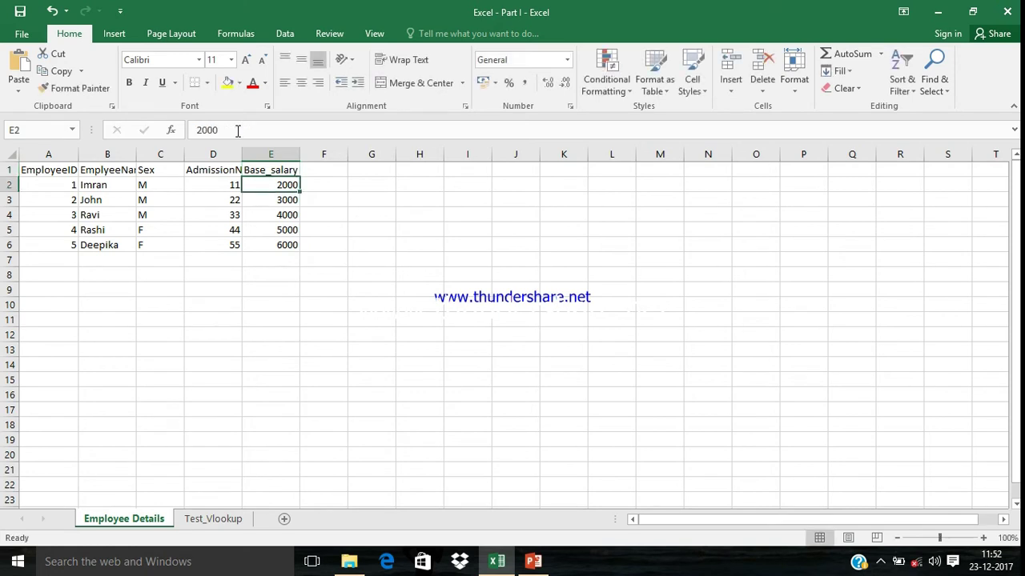
Change the D1 header from AdmissionNo to PFNo
{"action": "left_click", "coordinate": [212, 172]}
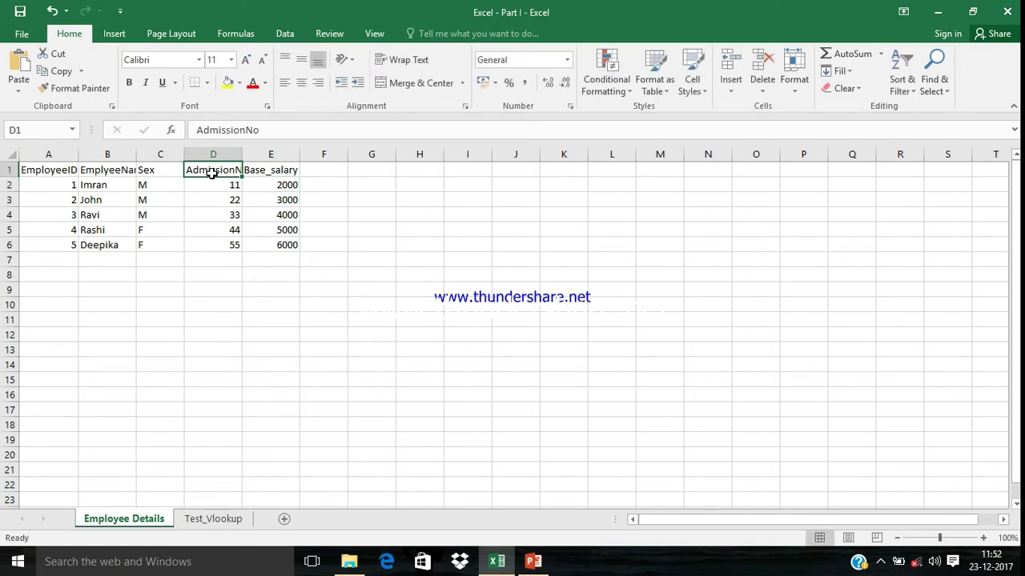
{"action": "left_click", "coordinate": [245, 130]}
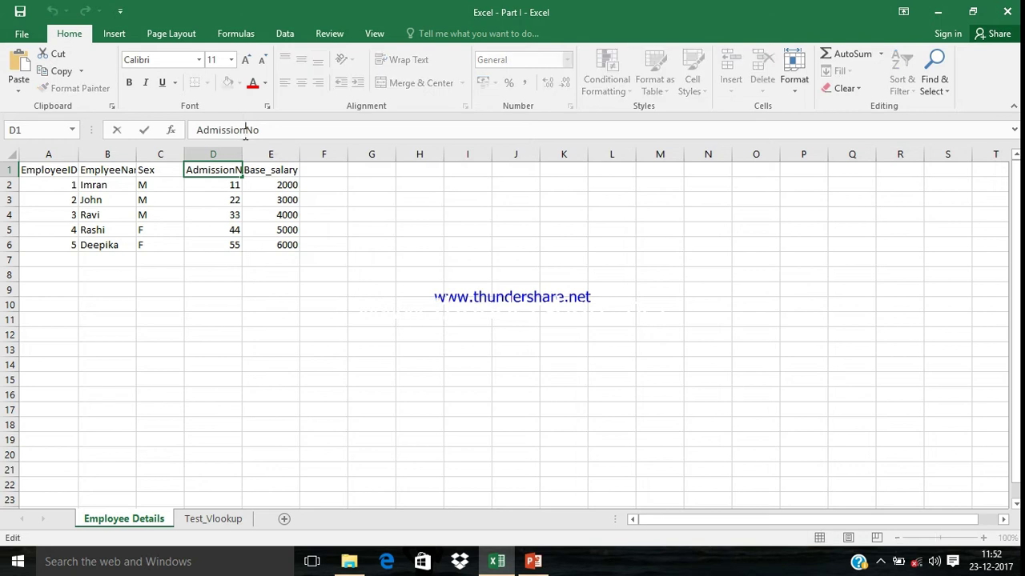
{"action": "key", "text": "BackSpace"}
{"action": "key", "text": "BackSpace"}
{"action": "key", "text": "BackSpace"}
{"action": "key", "text": "BackSpace"}
{"action": "key", "text": "BackSpace"}
{"action": "key", "text": "BackSpace"}
{"action": "key", "text": "BackSpace"}
{"action": "key", "text": "BackSpace"}
{"action": "key", "text": "BackSpace"}
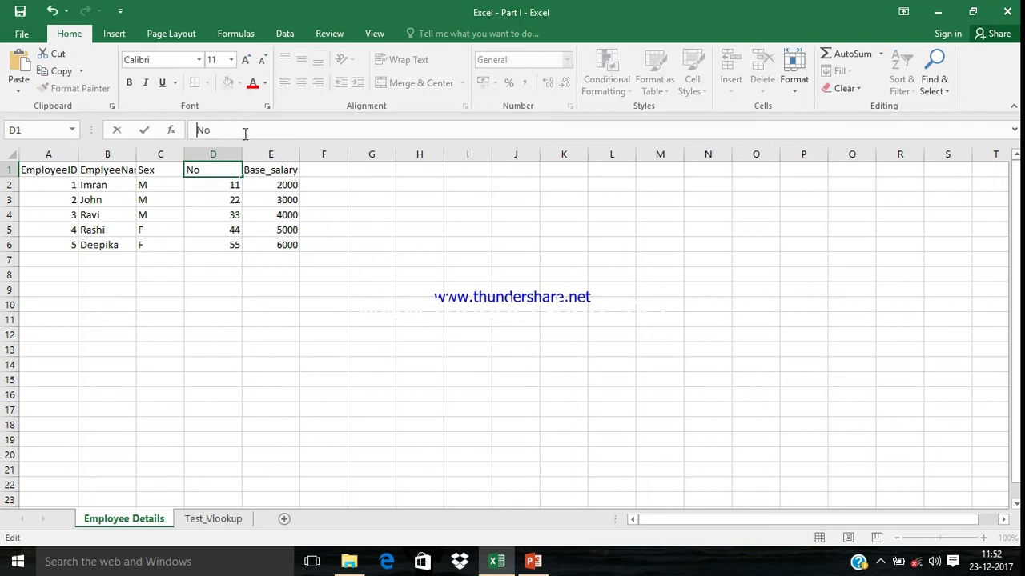
{"action": "type", "text": "PF"}
{"action": "key", "text": "Return"}
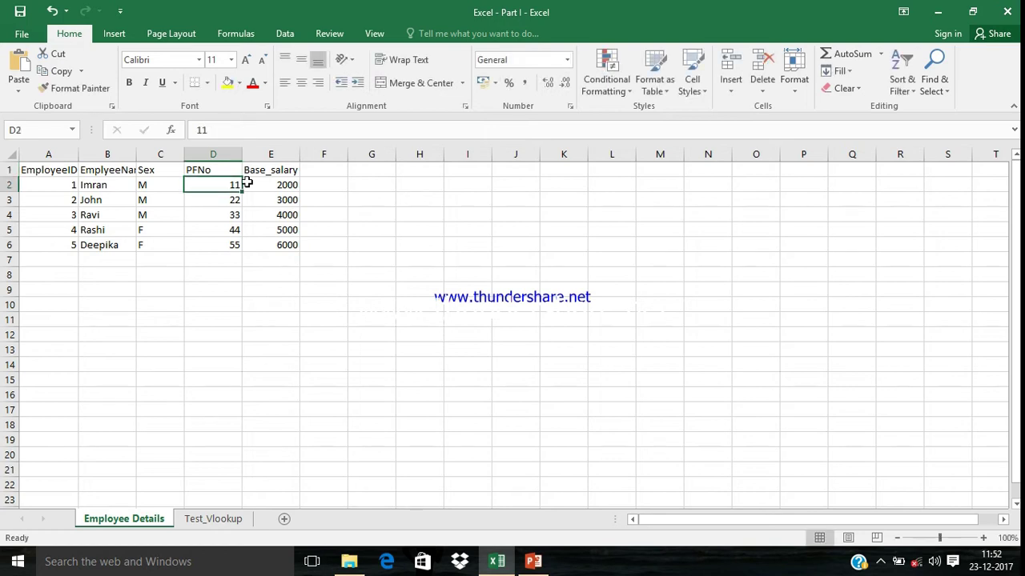
Review the EmployeeID, EmplyeeName, Sex, PFNo and Base_salary headers in A1:E1
{"action": "left_click", "coordinate": [52, 173]}
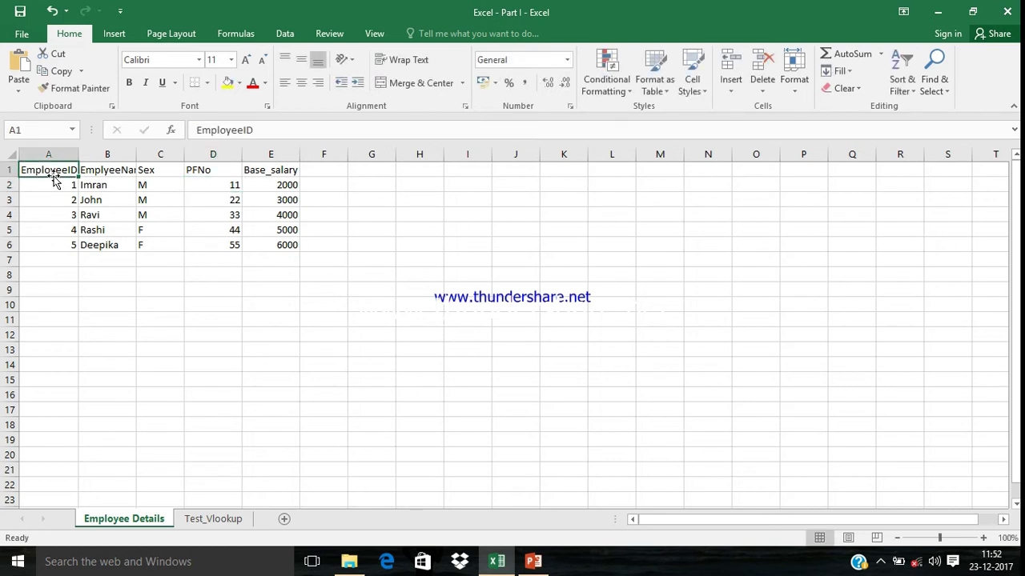
{"action": "left_click", "coordinate": [98, 171]}
{"action": "left_click", "coordinate": [142, 170]}
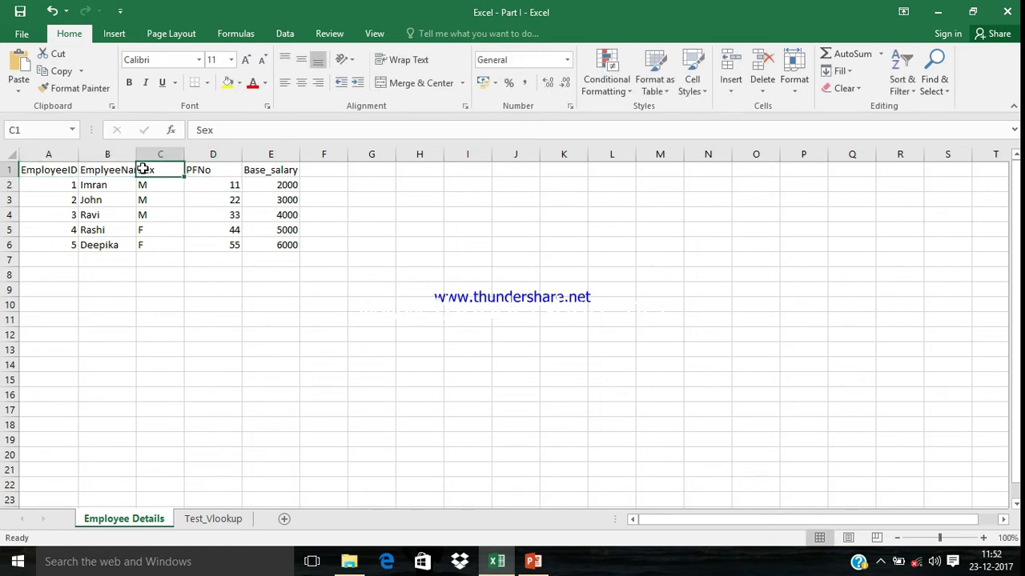
{"action": "left_click", "coordinate": [197, 170]}
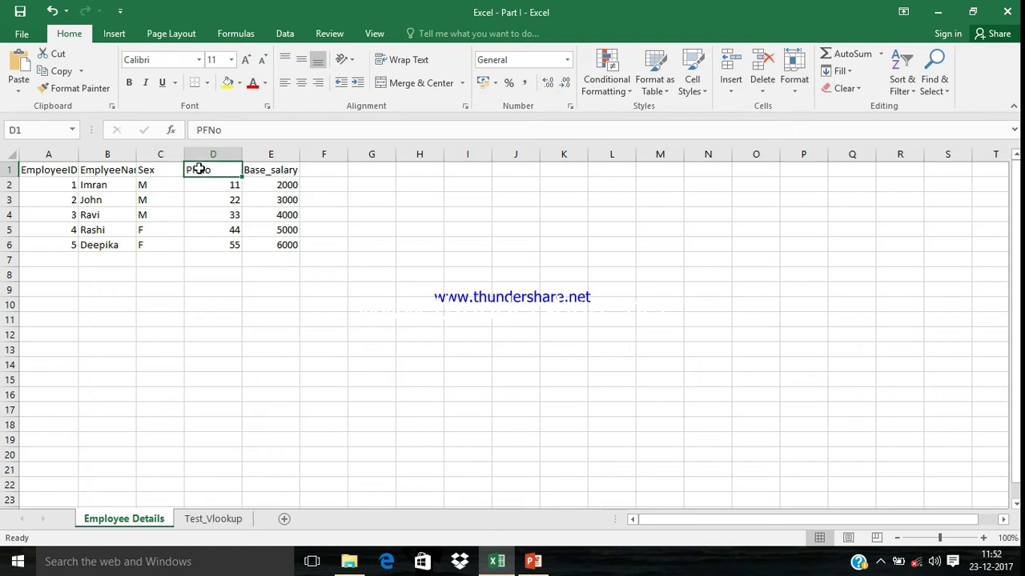
{"action": "left_click", "coordinate": [263, 170]}
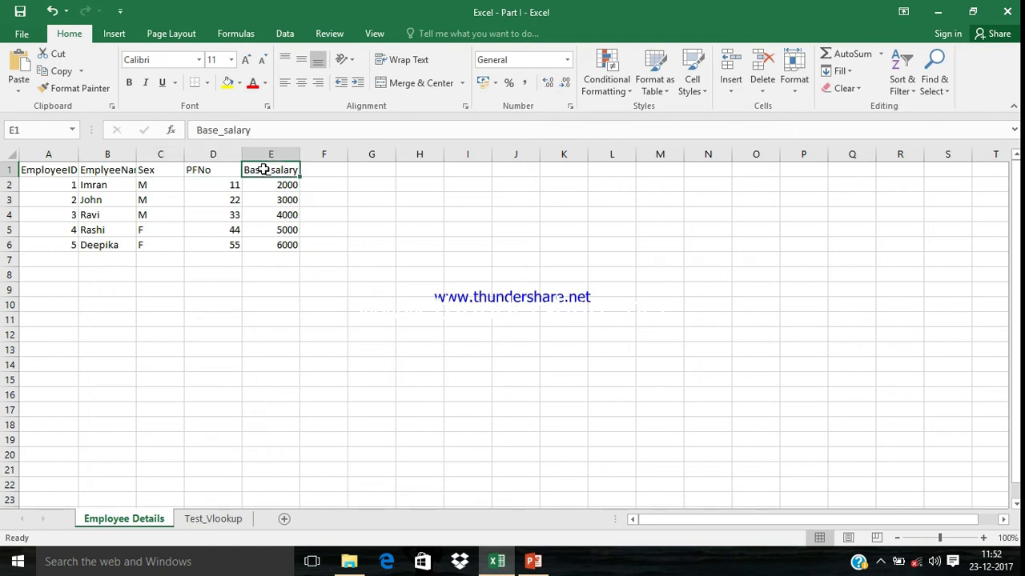
{"action": "left_click", "coordinate": [236, 183]}
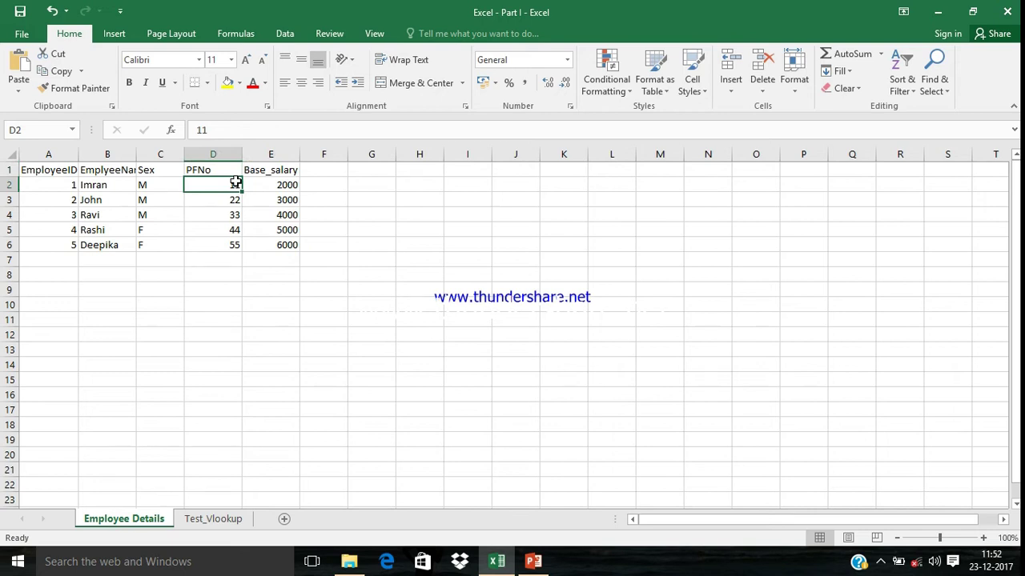
Delete B2's existing formula on Test_Vlookup and start a fresh =VLOOKUP( in its place
{"action": "left_click", "coordinate": [214, 517]}
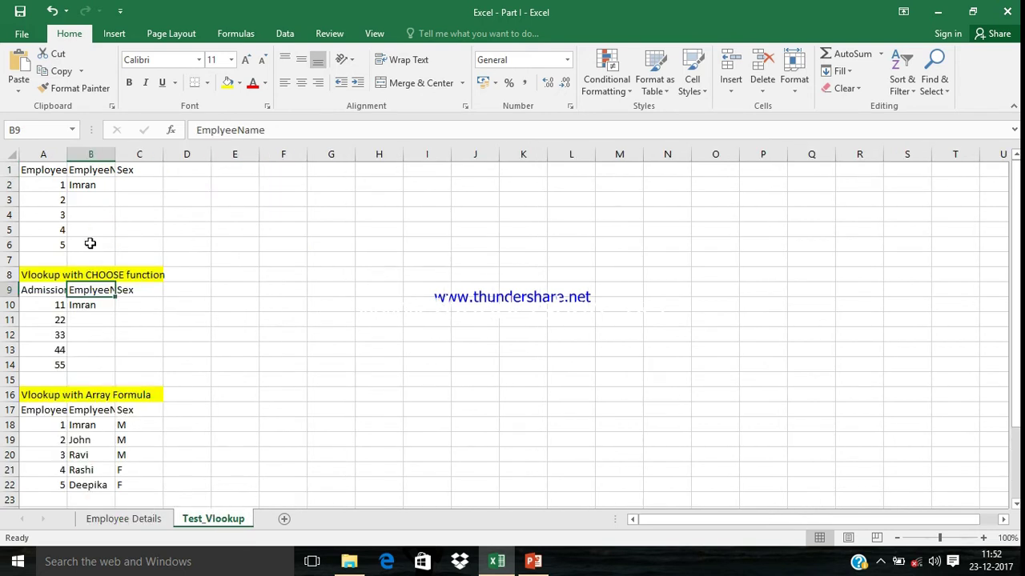
{"action": "left_click", "coordinate": [93, 187]}
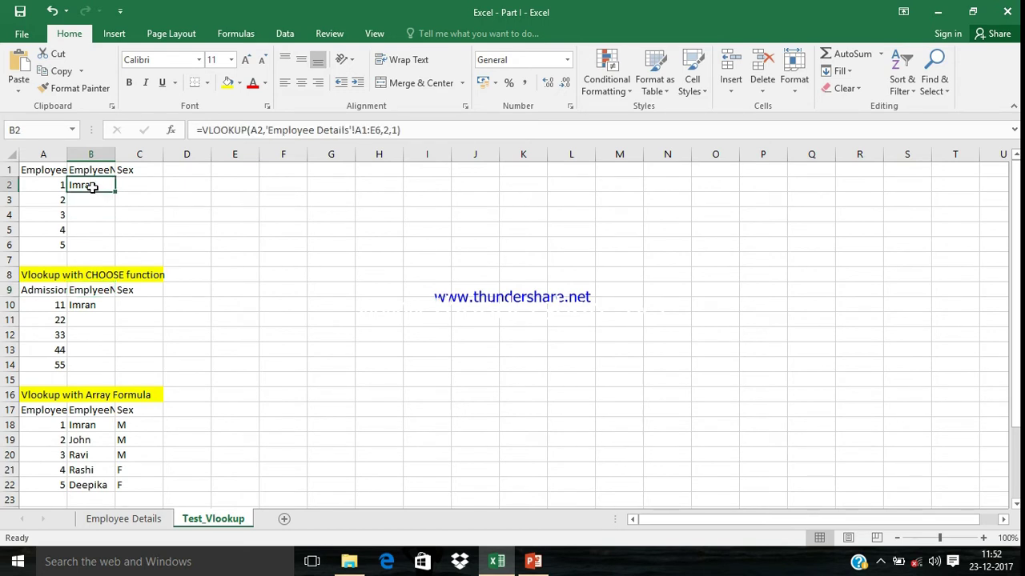
{"action": "key", "text": "Delete"}
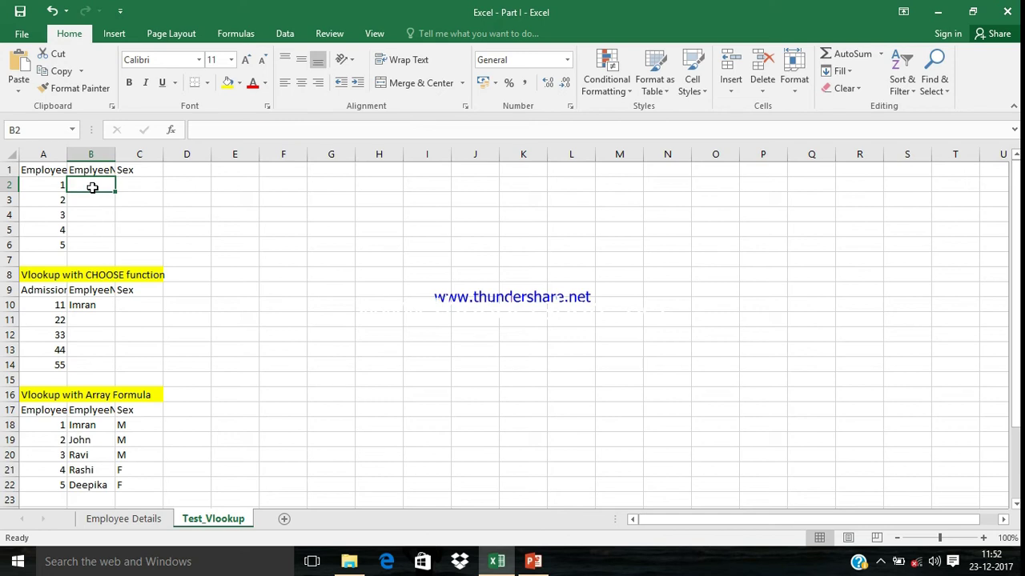
{"action": "type", "text": "="}
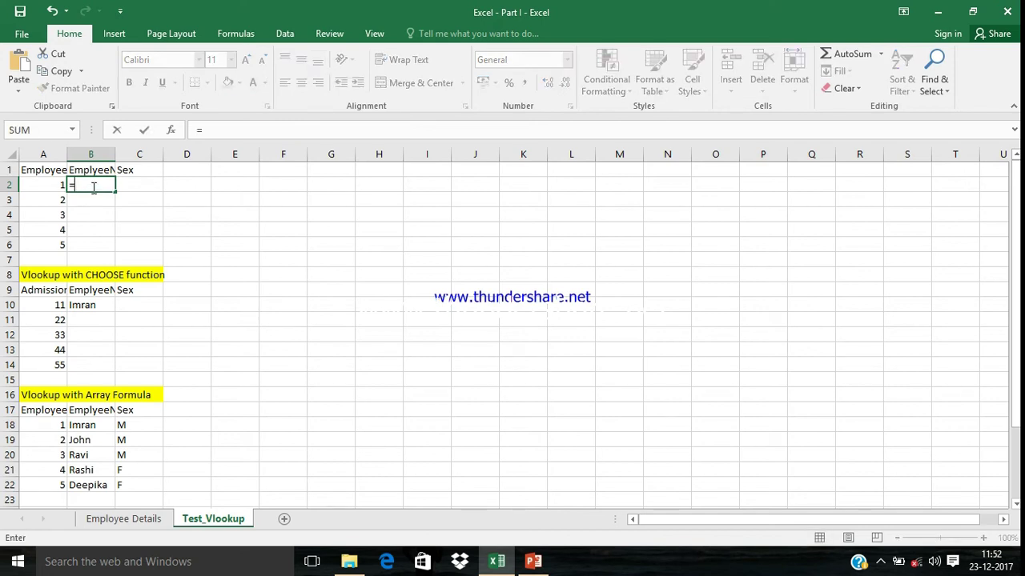
{"action": "type", "text": "v"}
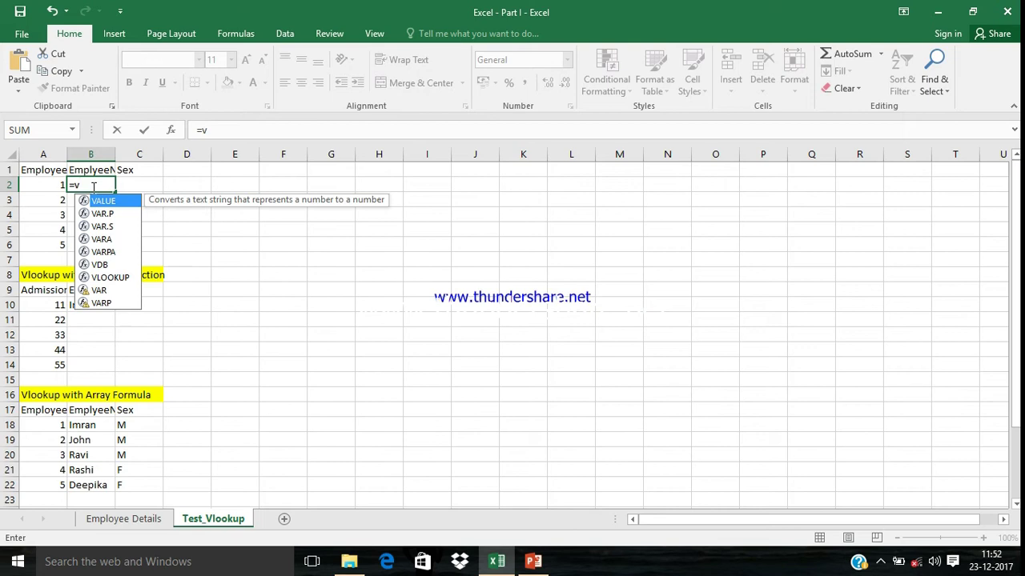
{"action": "type", "text": "looku"}
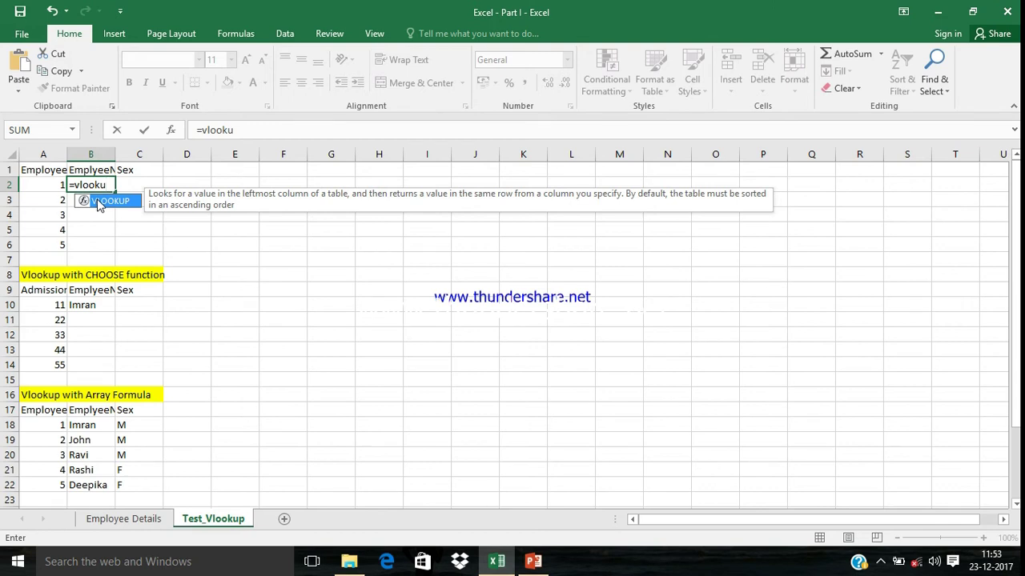
{"action": "double_click", "coordinate": [100, 202]}
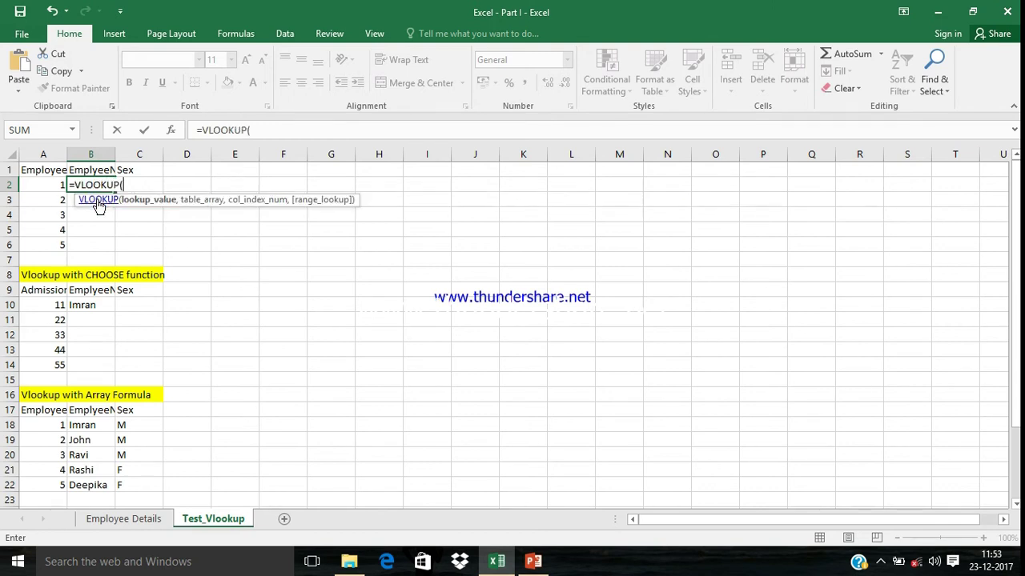
{"action": "left_click", "coordinate": [286, 213]}
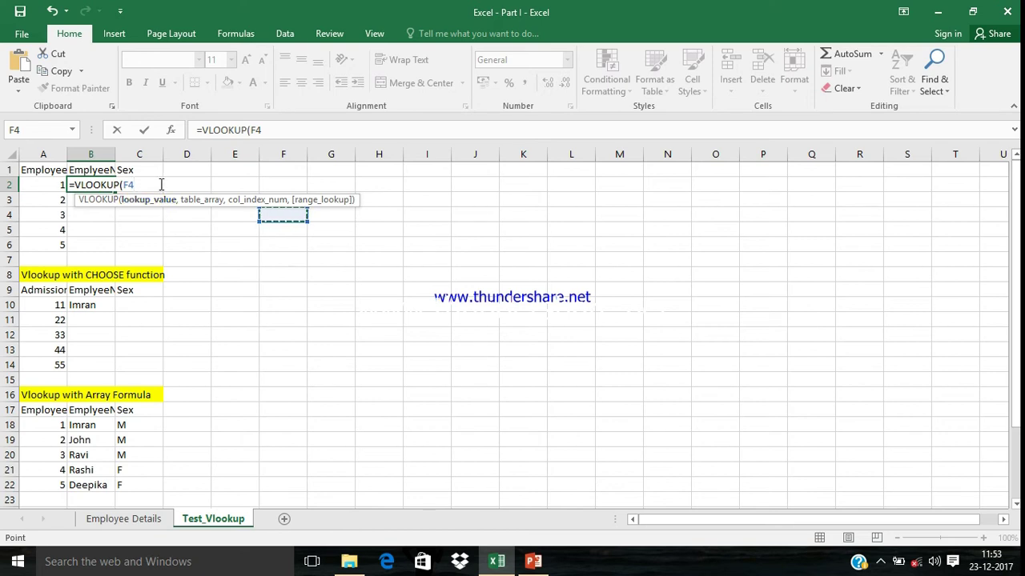
{"action": "key", "text": "BackSpace"}
{"action": "key", "text": "BackSpace"}
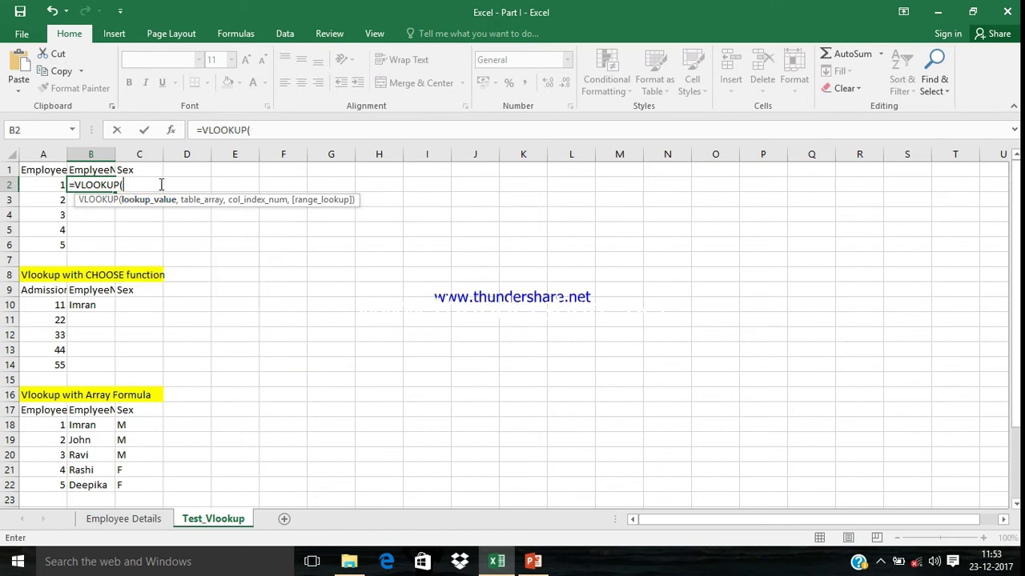
Use A2 as the VLOOKUP lookup value, followed by a comma
{"action": "left_click", "coordinate": [56, 185]}
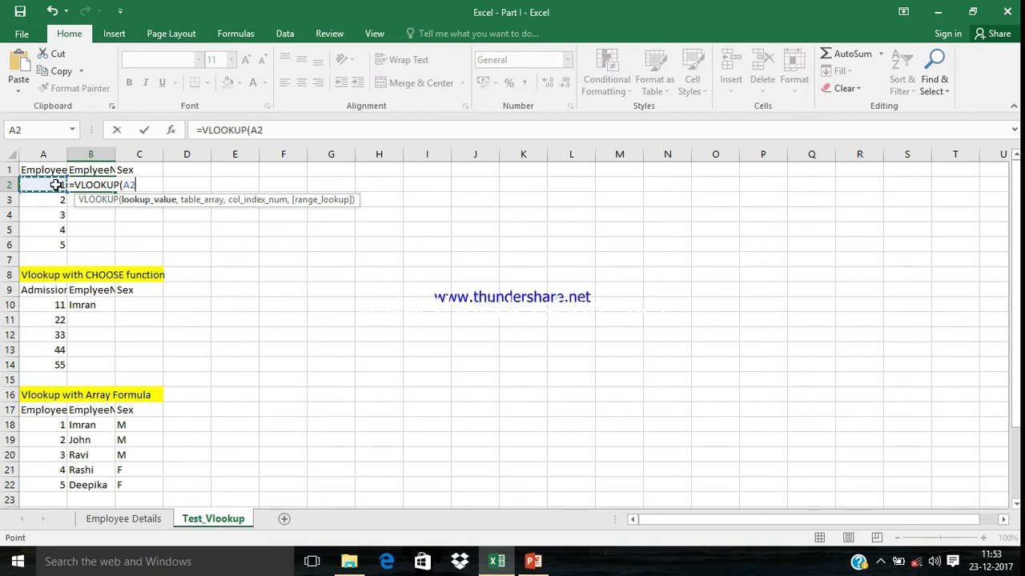
{"action": "type", "text": ","}
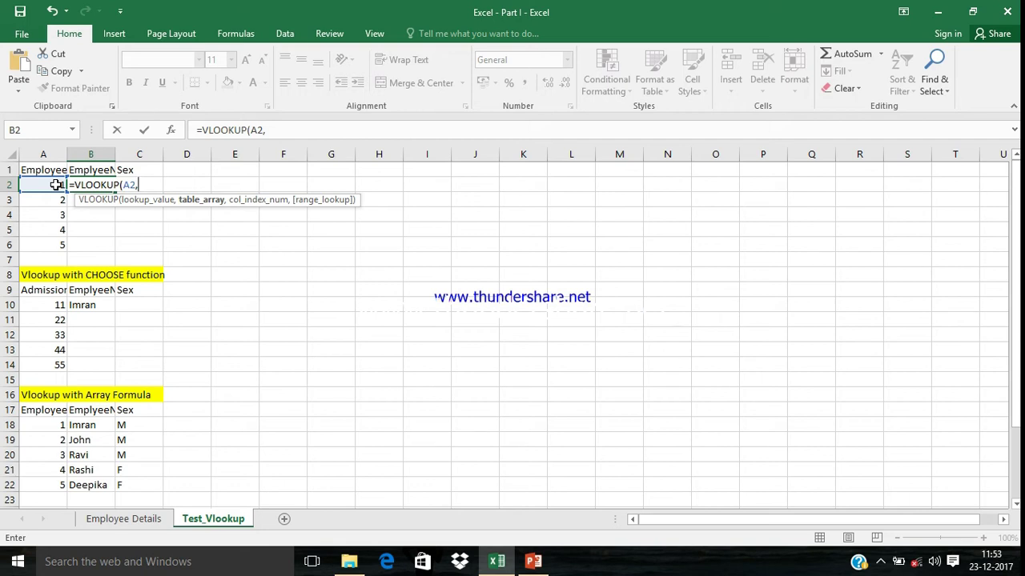
{"action": "left_click", "coordinate": [56, 185]}
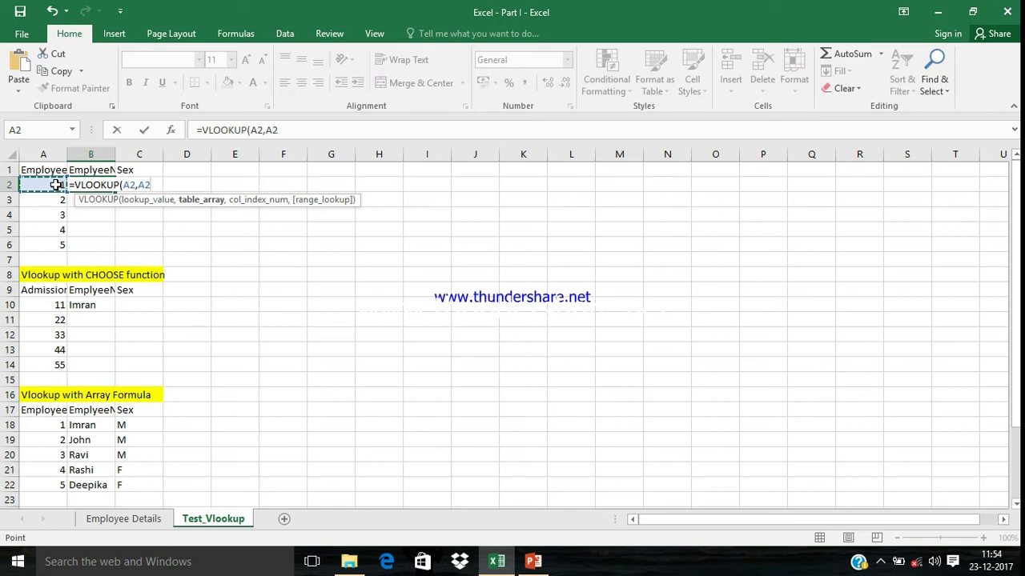
{"action": "key", "text": "BackSpace"}
{"action": "key", "text": "BackSpace"}
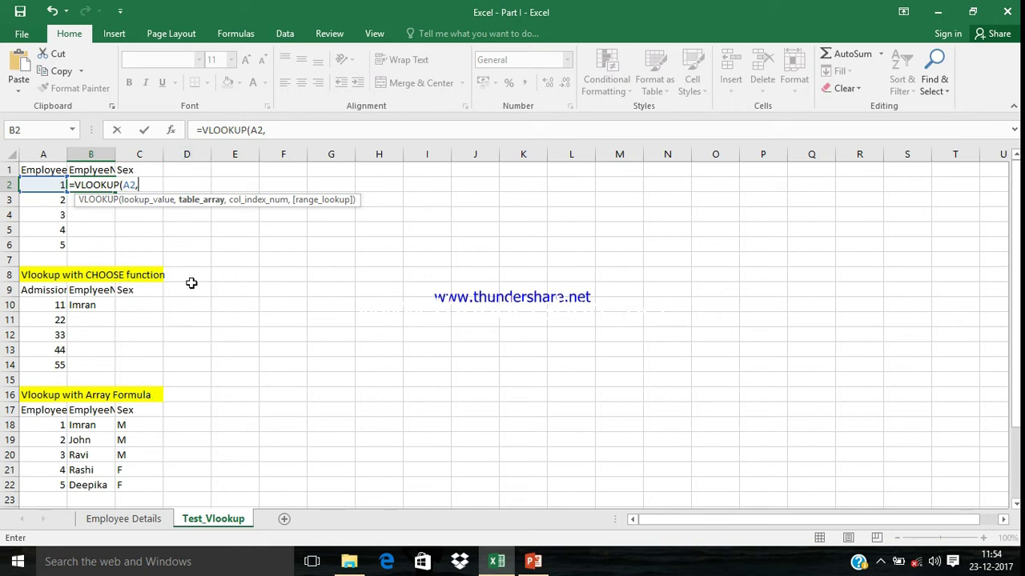
Set the table array to 'Employee Details'!A1:E6 and add the next comma
{"action": "left_click", "coordinate": [141, 519]}
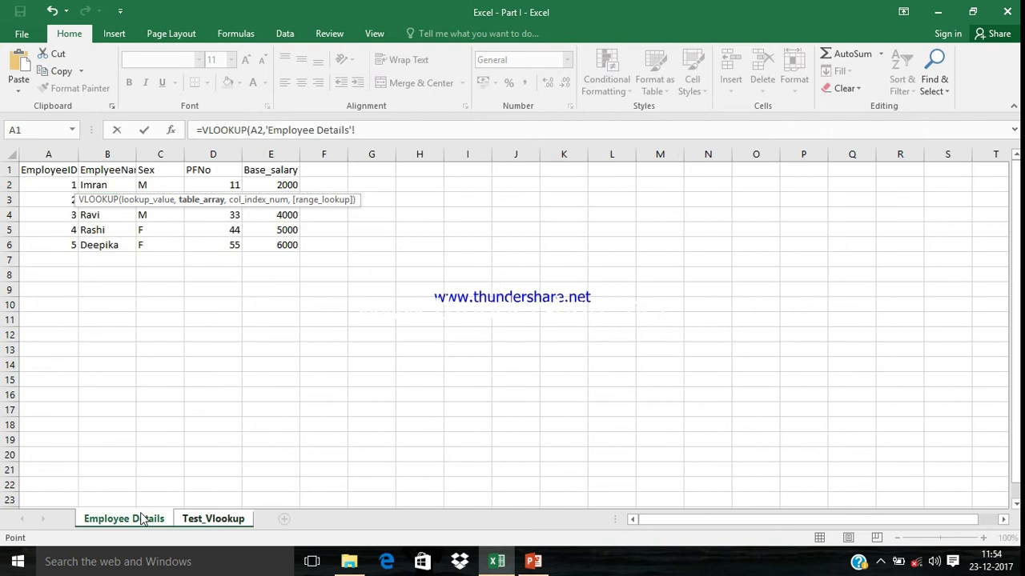
{"action": "left_click", "coordinate": [58, 173]}
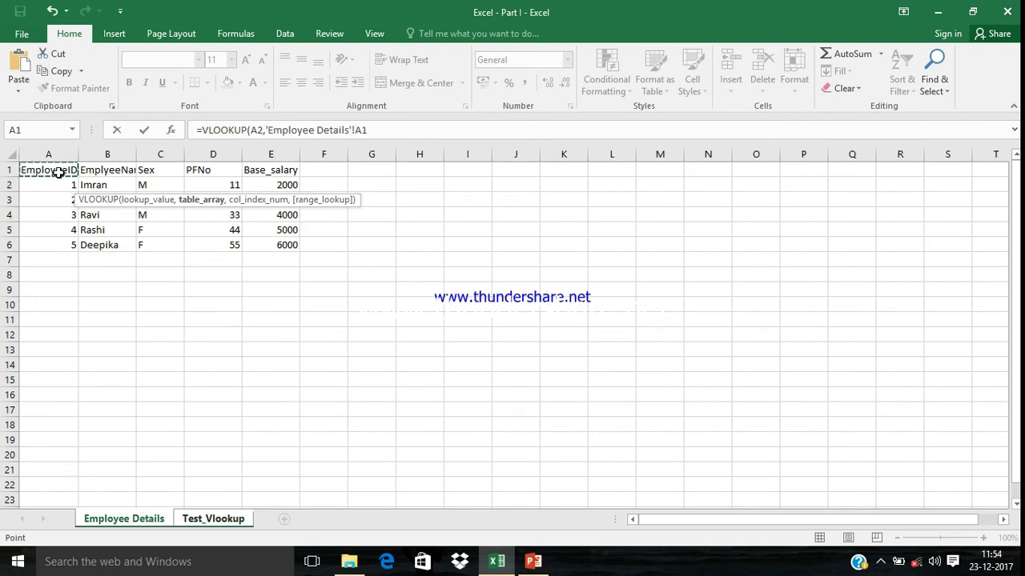
{"action": "key", "text": "shift+Down"}
{"action": "key", "text": "shift+Down"}
{"action": "key", "text": "shift+Down"}
{"action": "key", "text": "shift+Down"}
{"action": "key", "text": "shift+Down"}
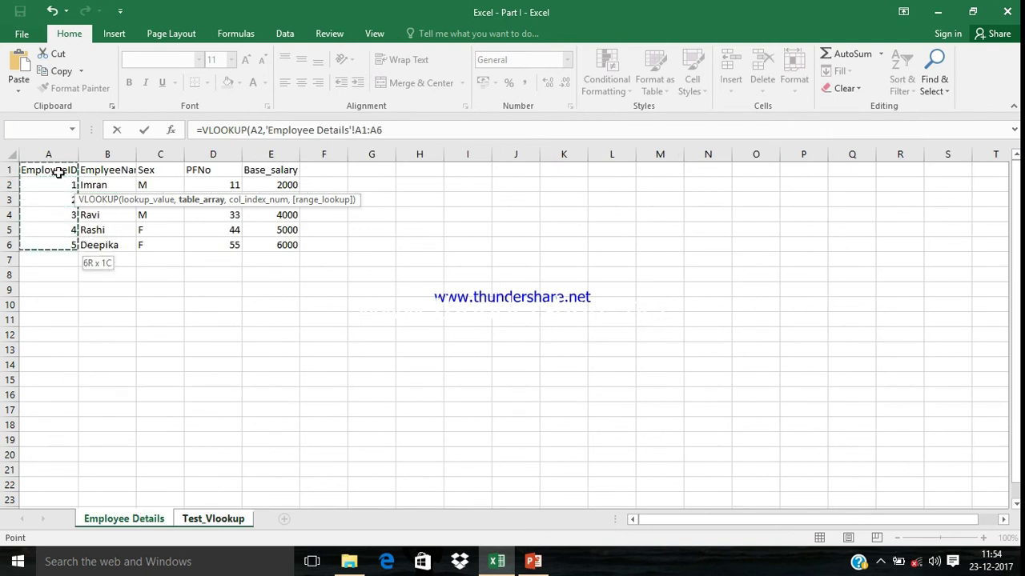
{"action": "key", "text": "shift+Right"}
{"action": "key", "text": "shift+Right"}
{"action": "key", "text": "shift+Right"}
{"action": "key", "text": "shift+Right"}
{"action": "key", "text": "shift+Right"}
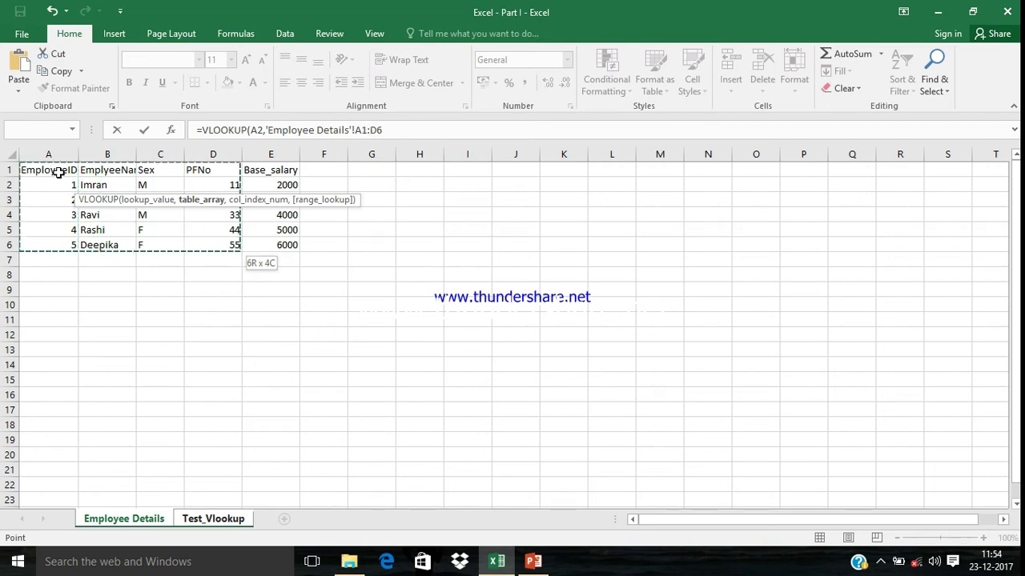
{"action": "key", "text": "shift+Left"}
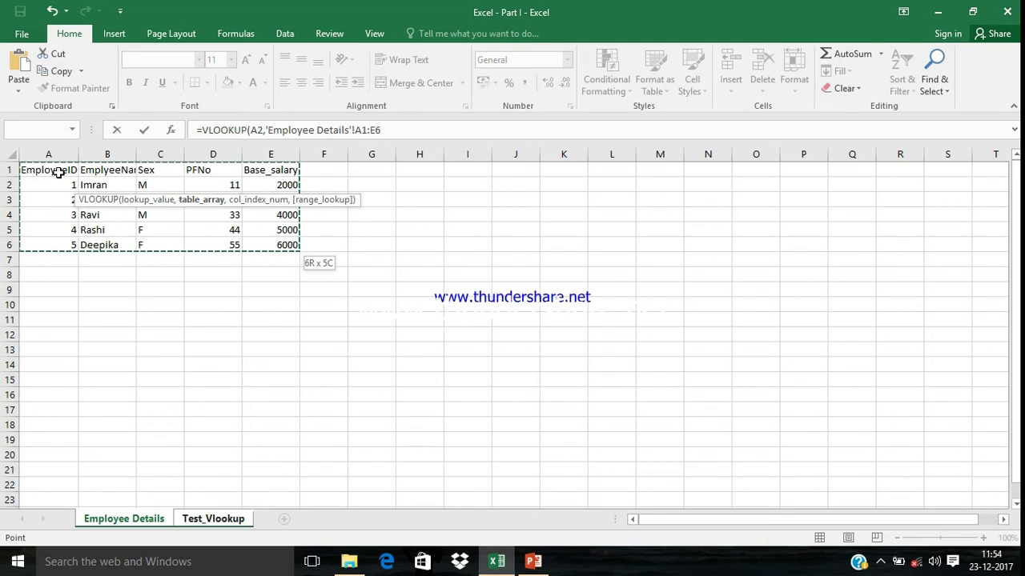
{"action": "left_click", "coordinate": [362, 130]}
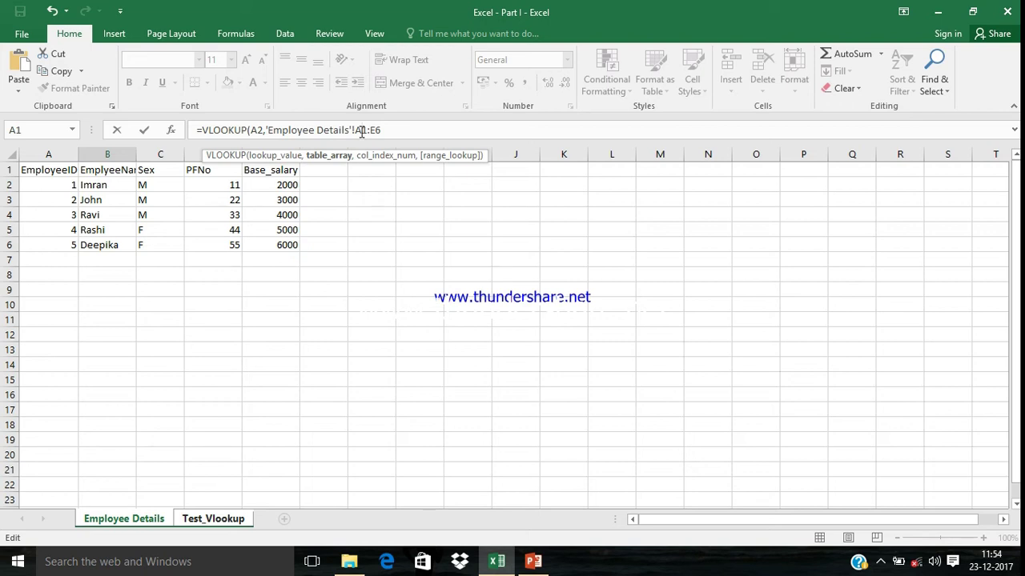
{"action": "left_click", "coordinate": [360, 130]}
{"action": "type", "text": ","}
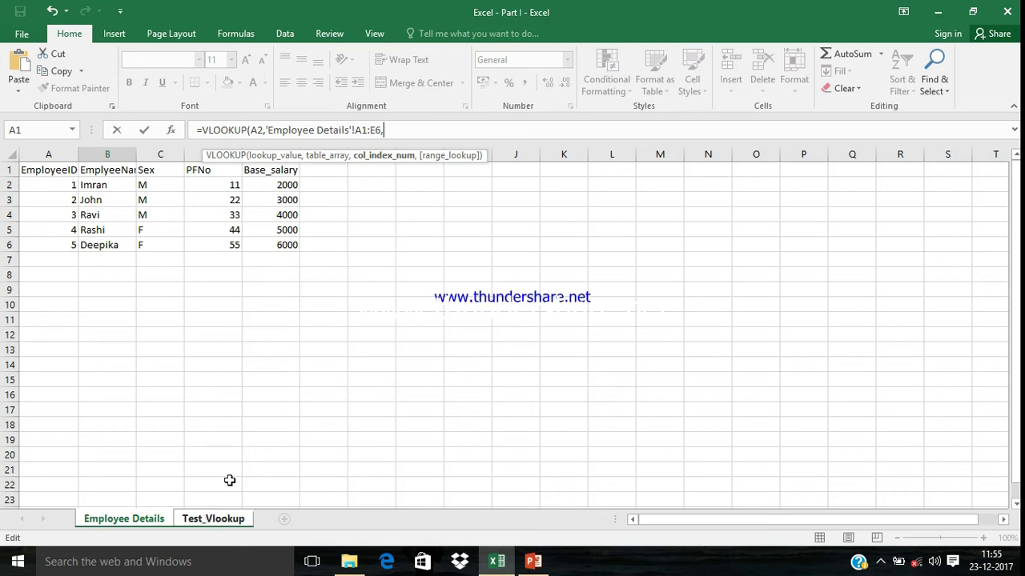
{"action": "left_click", "coordinate": [224, 521]}
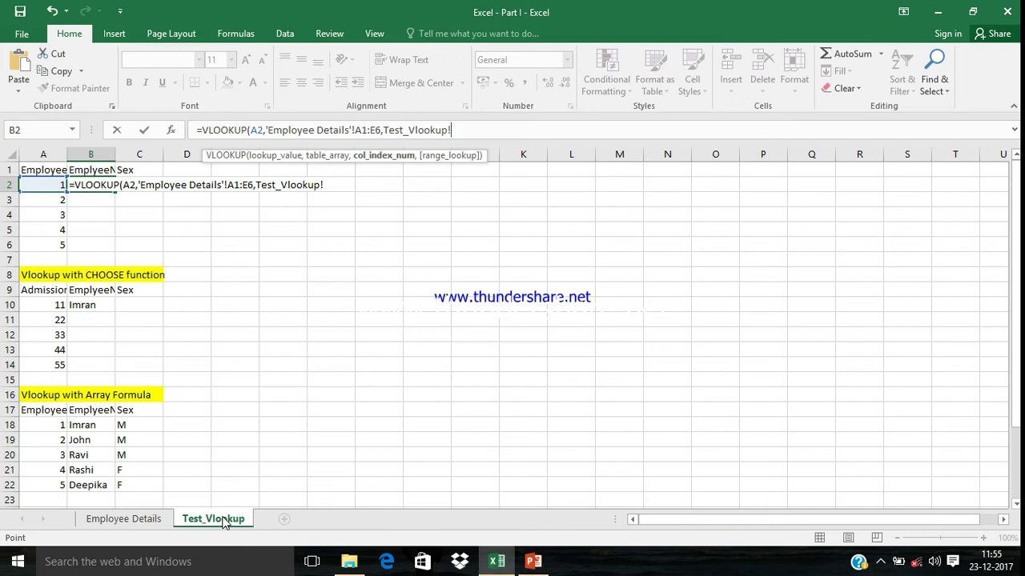
Remove the stray sheet reference and enter column index 2 and match type 0
{"action": "left_click", "coordinate": [165, 519]}
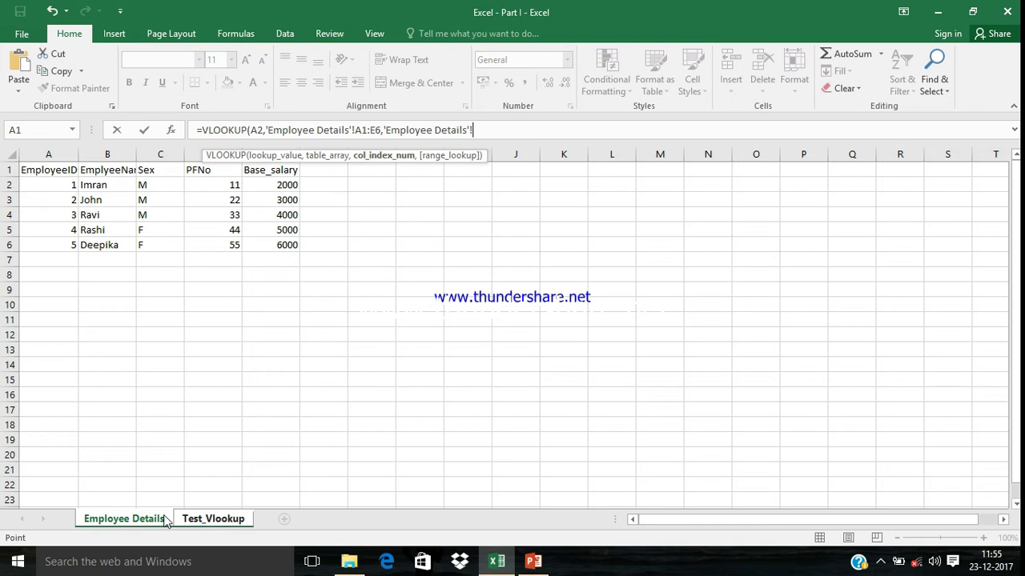
{"action": "key", "text": "BackSpace"}
{"action": "key", "text": "BackSpace"}
{"action": "key", "text": "BackSpace"}
{"action": "key", "text": "BackSpace"}
{"action": "key", "text": "BackSpace"}
{"action": "key", "text": "BackSpace"}
{"action": "key", "text": "BackSpace"}
{"action": "key", "text": "BackSpace"}
{"action": "key", "text": "BackSpace"}
{"action": "key", "text": "BackSpace"}
{"action": "key", "text": "BackSpace"}
{"action": "key", "text": "BackSpace"}
{"action": "key", "text": "BackSpace"}
{"action": "key", "text": "BackSpace"}
{"action": "key", "text": "BackSpace"}
{"action": "key", "text": "BackSpace"}
{"action": "key", "text": "BackSpace"}
{"action": "key", "text": "BackSpace"}
{"action": "key", "text": "BackSpace"}
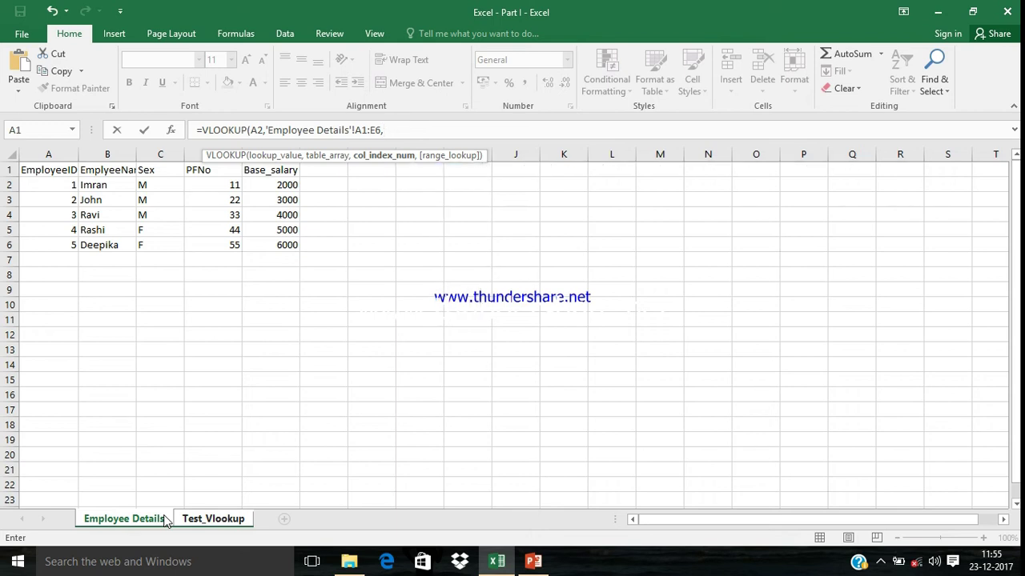
{"action": "type", "text": "2,"}
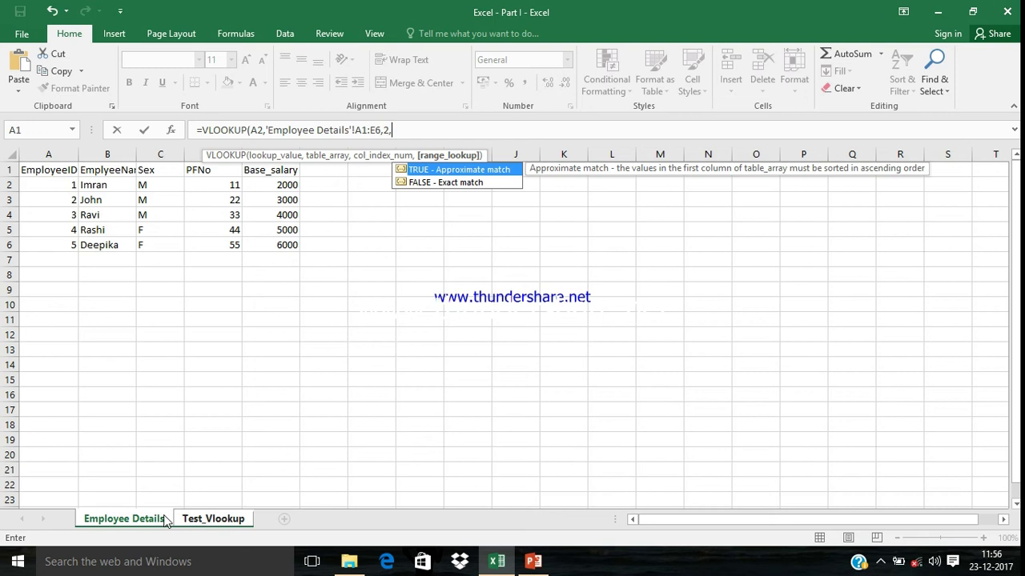
{"action": "type", "text": "0"}
Close and commit the B2 VLOOKUP, which returns Imran, then copy B2
{"action": "type", "text": ")"}
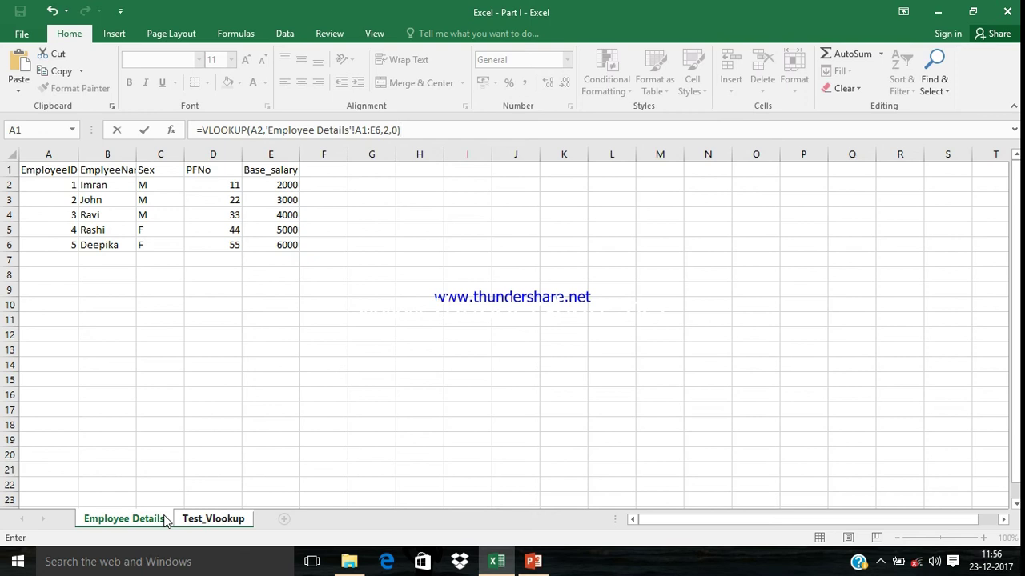
{"action": "key", "text": "Return"}
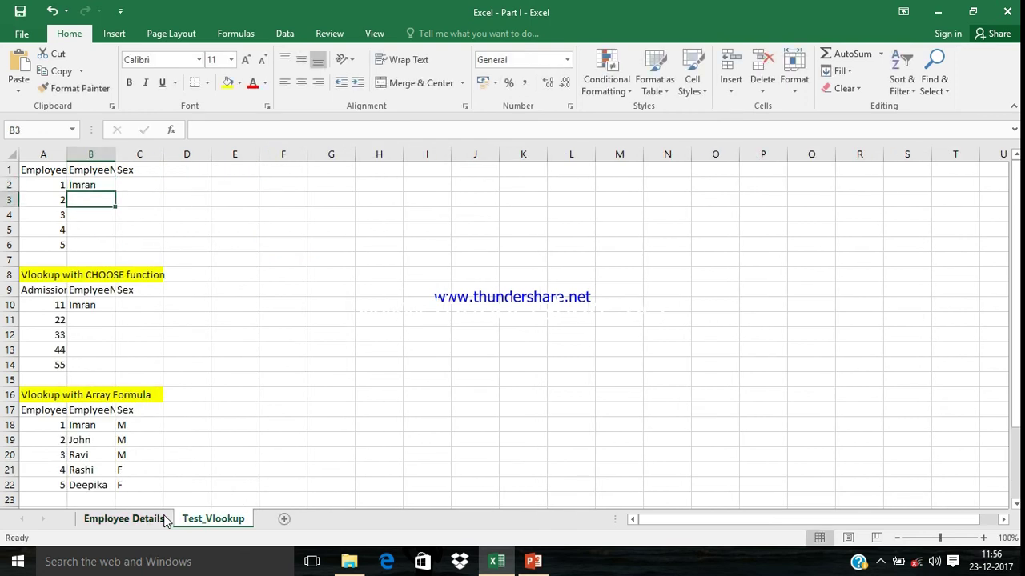
{"action": "key", "text": "Up"}
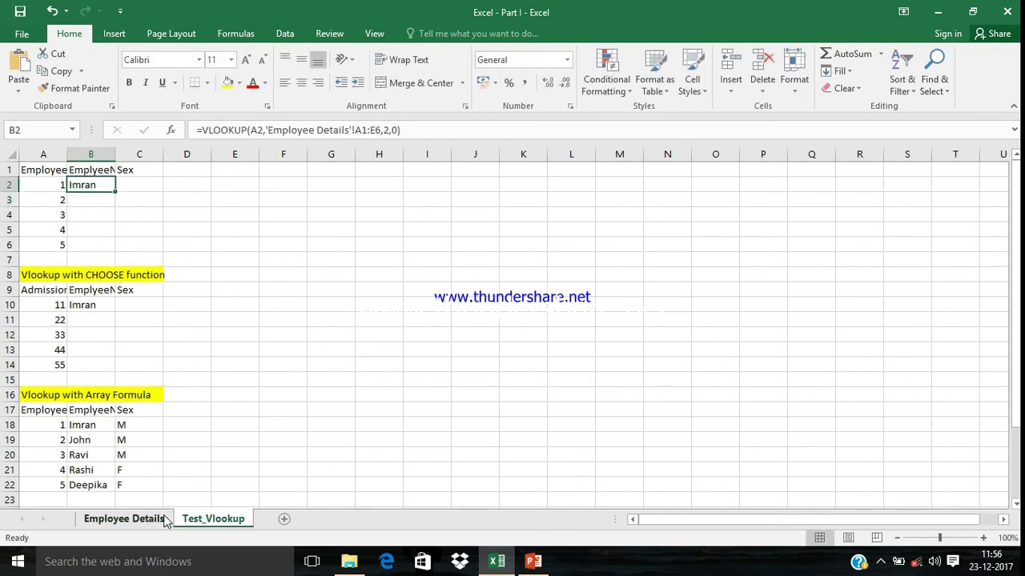
{"action": "key", "text": "Down"}
{"action": "key", "text": "Down"}
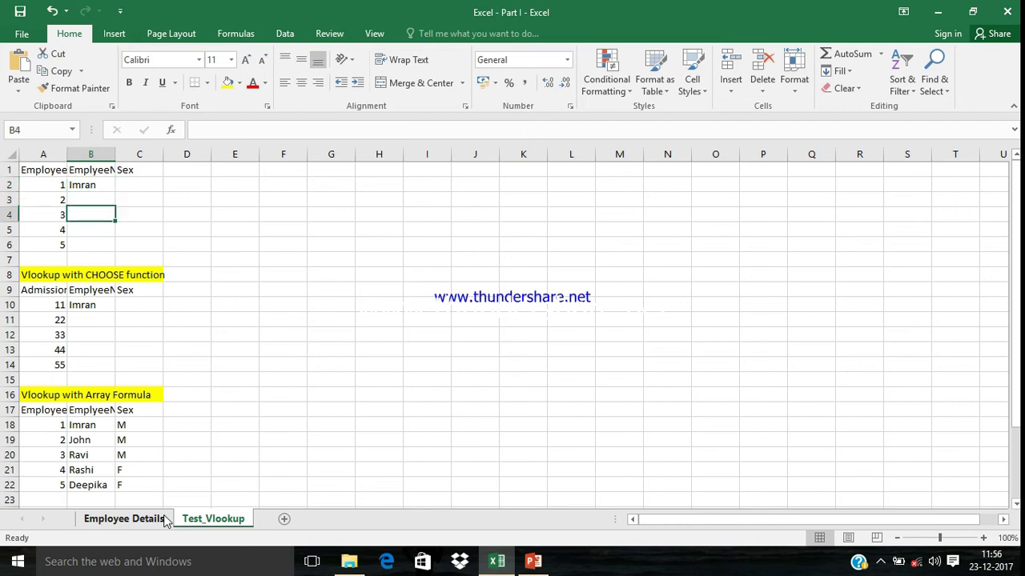
{"action": "key", "text": "Down"}
{"action": "key", "text": "Up"}
{"action": "key", "text": "Up"}
{"action": "key", "text": "Up"}
{"action": "key", "text": "Up"}
{"action": "key", "text": "Down"}
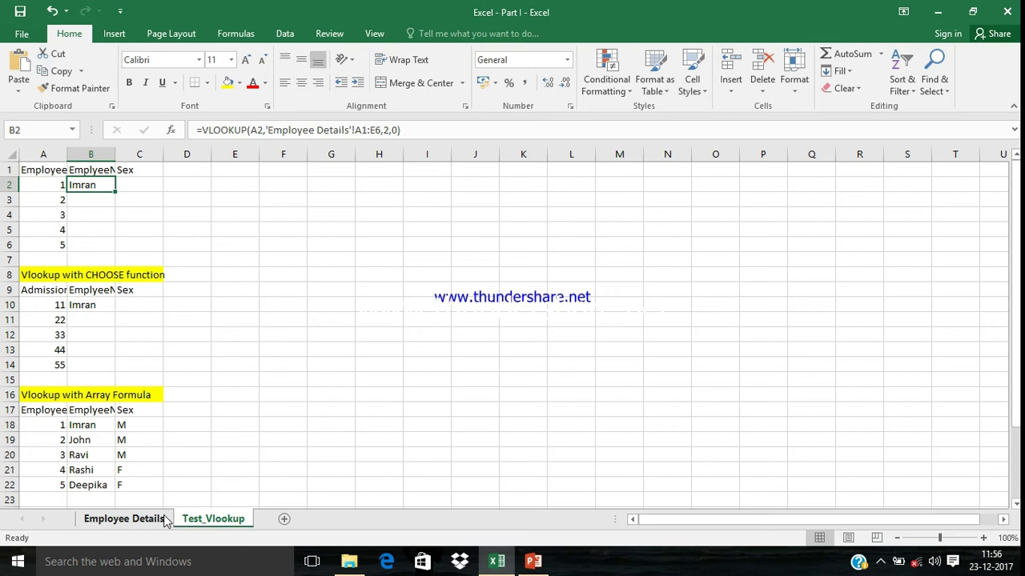
{"action": "key", "text": "ctrl+c"}
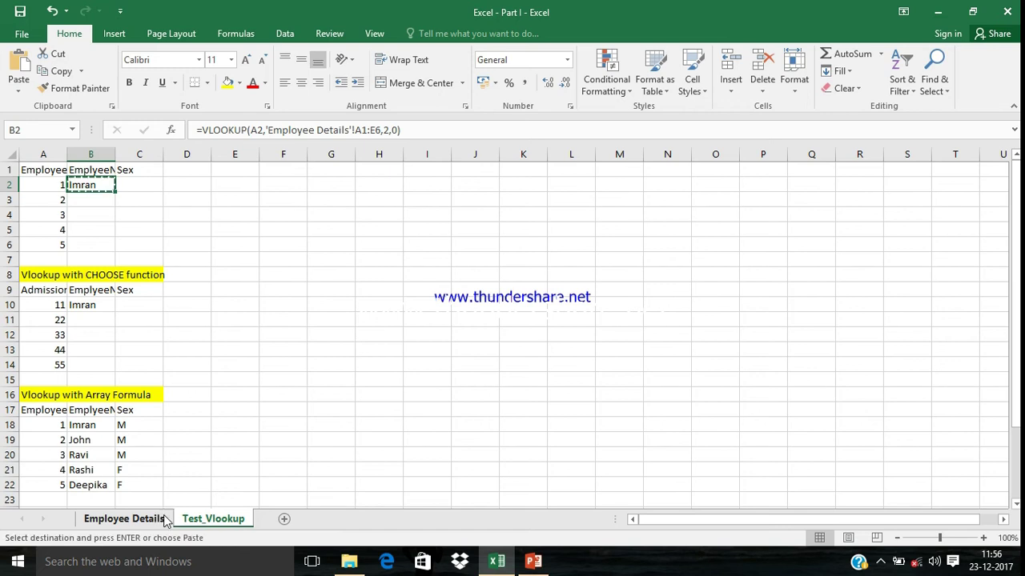
Enter employee ID 6 in A7 and view the Employee Details table
{"action": "key", "text": "Down"}
{"action": "key", "text": "Down"}
{"action": "key", "text": "Down"}
{"action": "key", "text": "Down"}
{"action": "key", "text": "Down"}
{"action": "key", "text": "Left"}
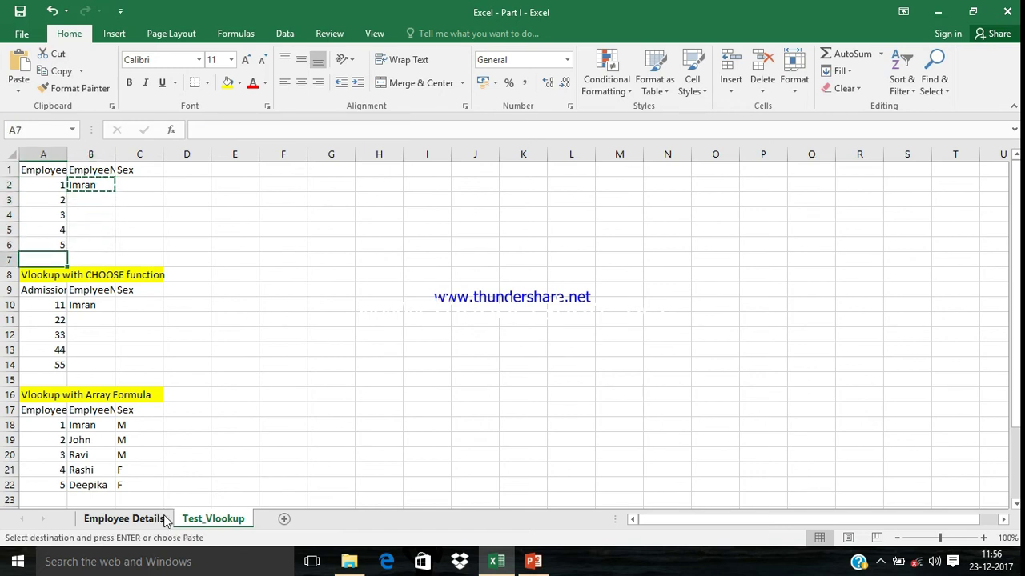
{"action": "type", "text": "6"}
{"action": "key", "text": "Right"}
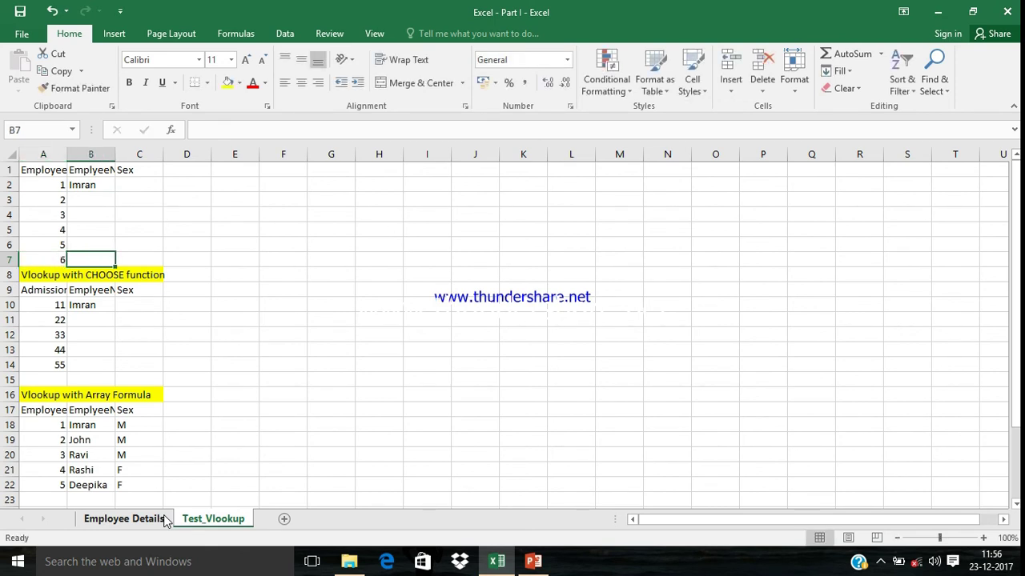
{"action": "left_click", "coordinate": [158, 520]}
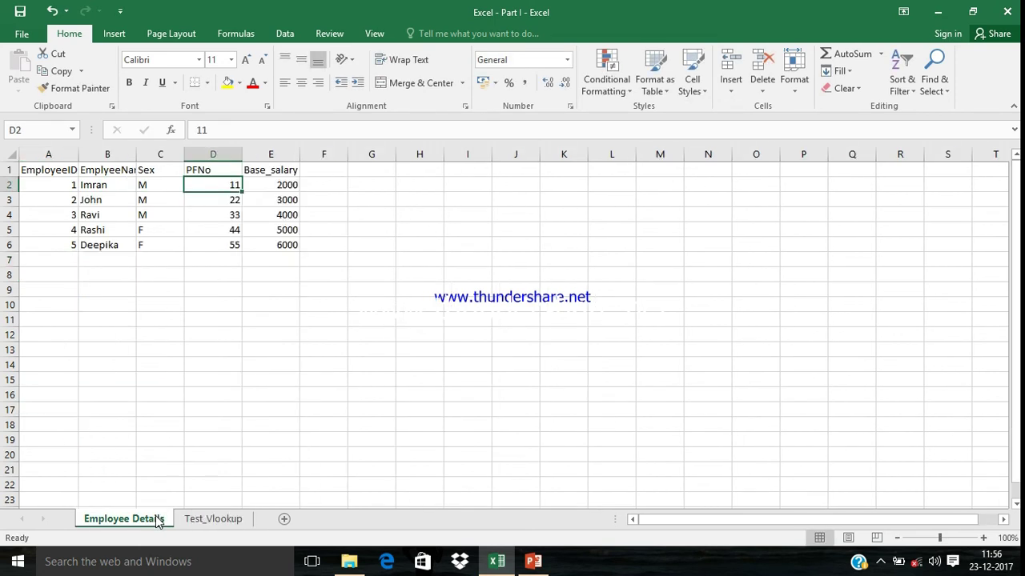
Paste B2's VLOOKUP into B7, where the range shifts to A6:E11 and returns #N/A
{"action": "left_click", "coordinate": [206, 519]}
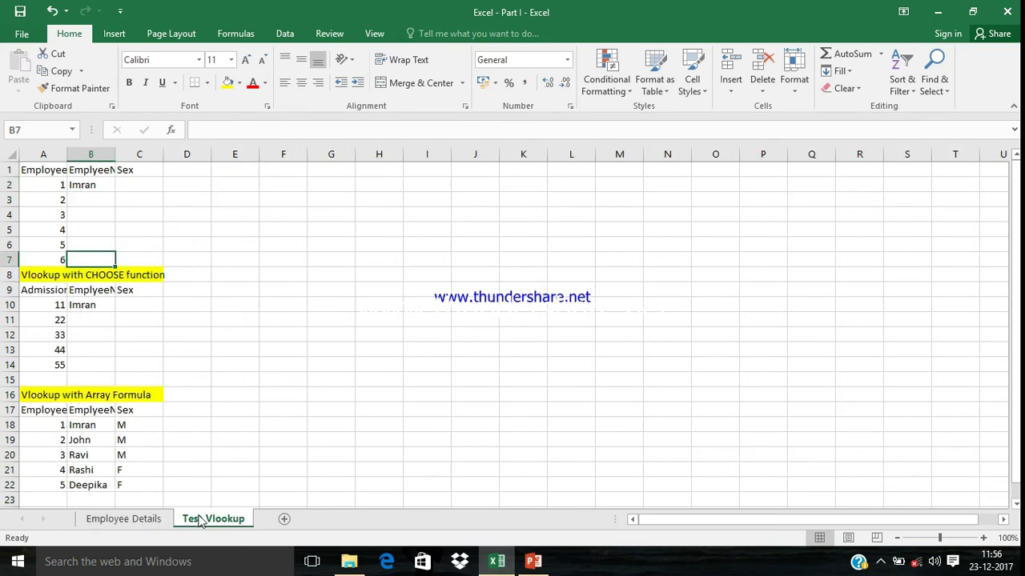
{"action": "left_click", "coordinate": [84, 198]}
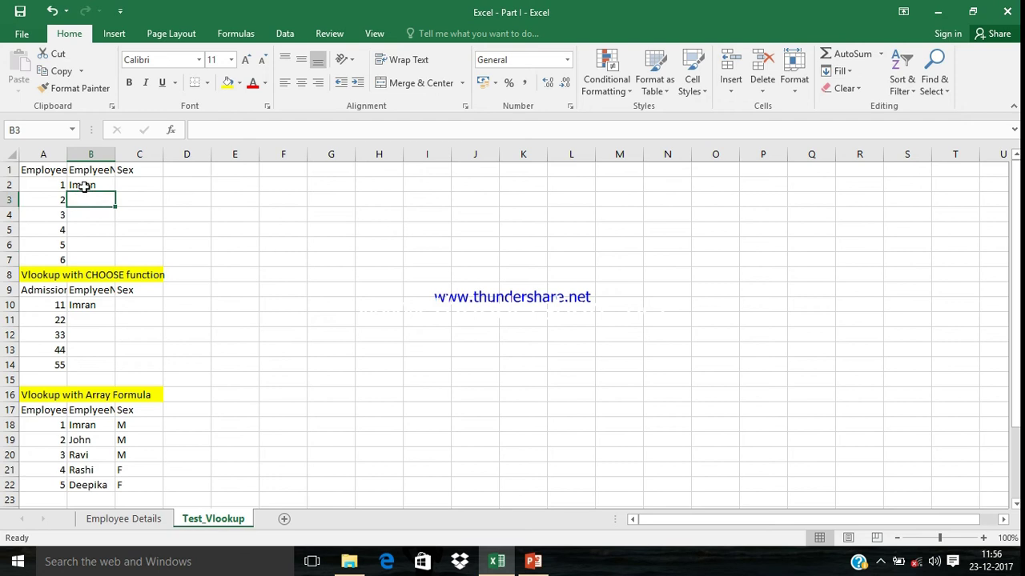
{"action": "left_click", "coordinate": [84, 185]}
{"action": "key", "text": "ctrl+c"}
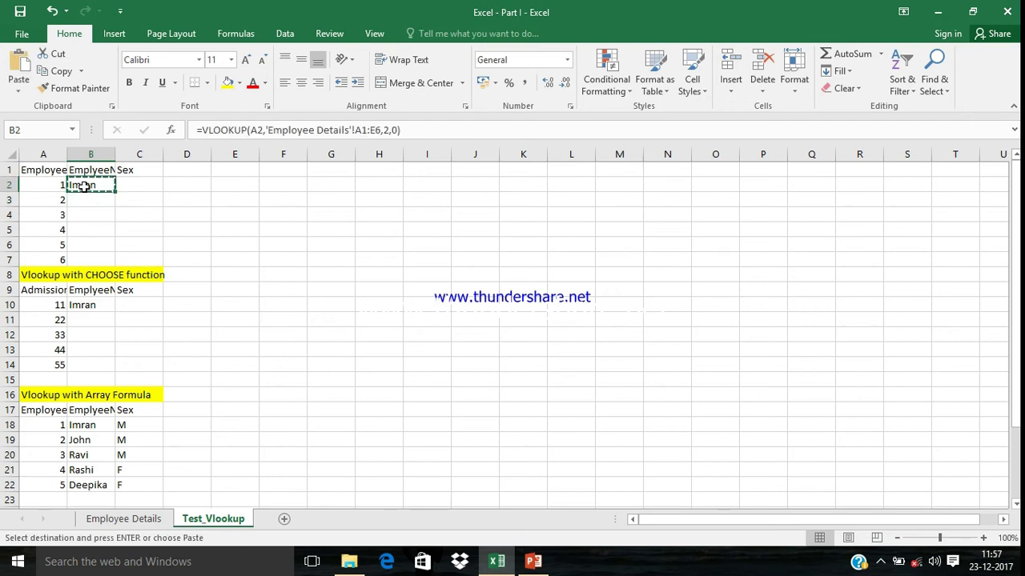
{"action": "left_click", "coordinate": [85, 260]}
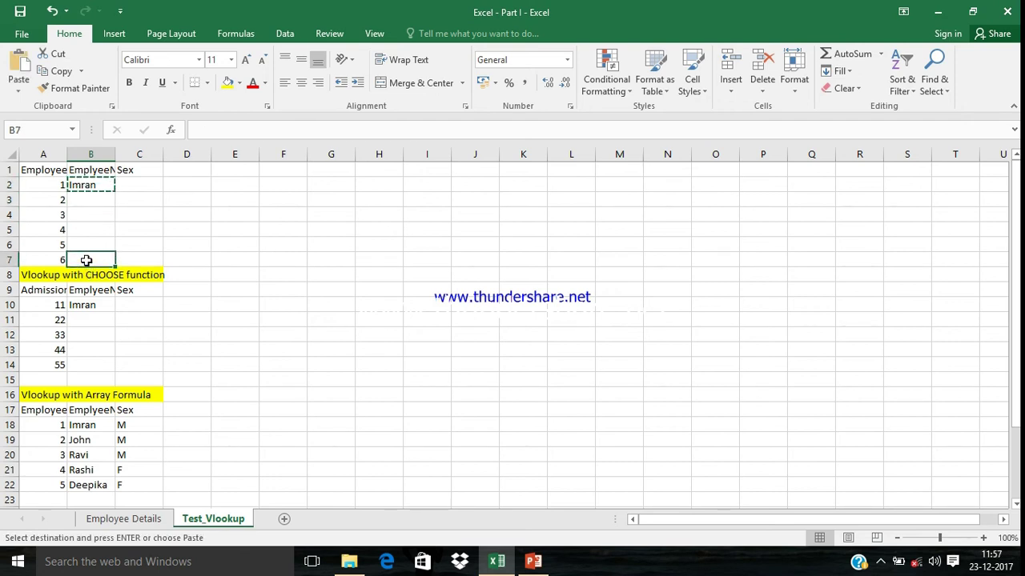
{"action": "key", "text": "ctrl+v"}
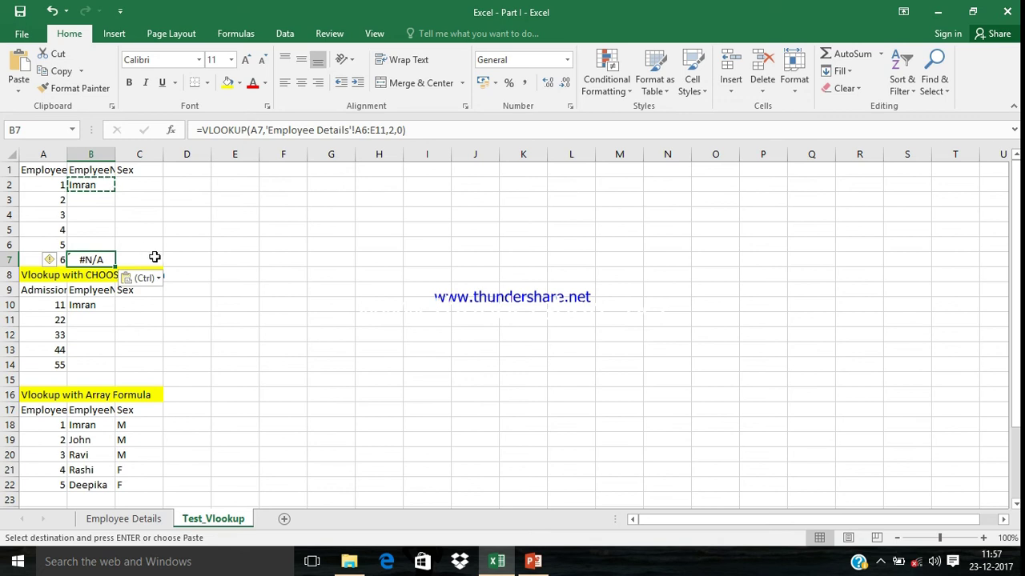
{"action": "key", "text": "Escape"}
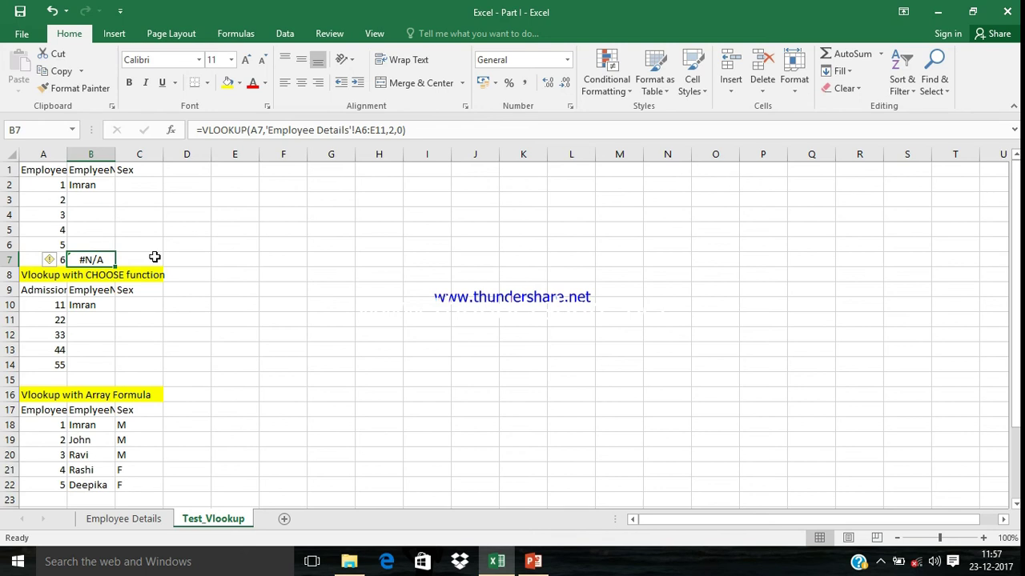
Compare B7's shifted lookup range with B2's, then go to the Employee Details table
{"action": "left_click", "coordinate": [155, 257]}
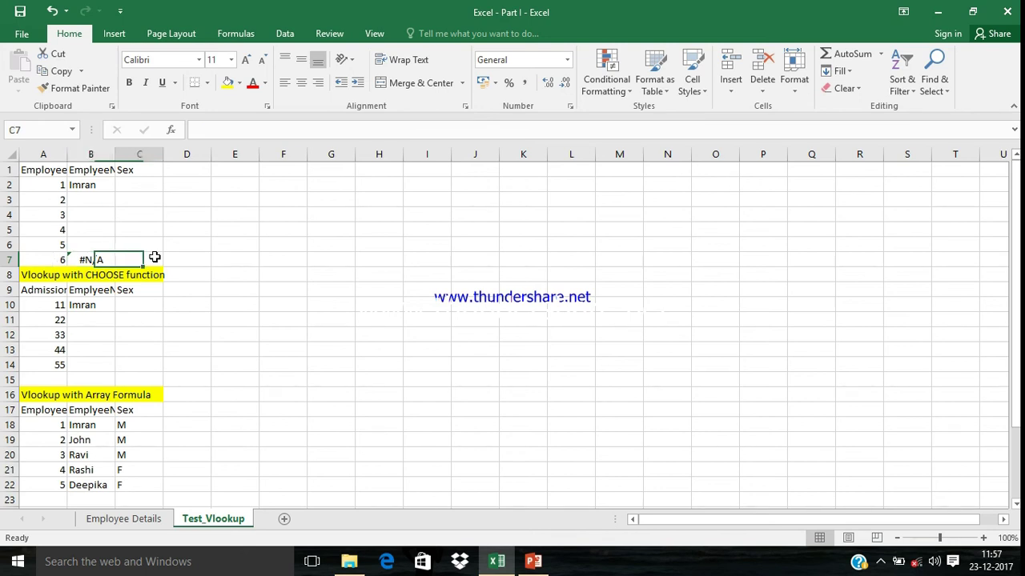
{"action": "left_click", "coordinate": [101, 258]}
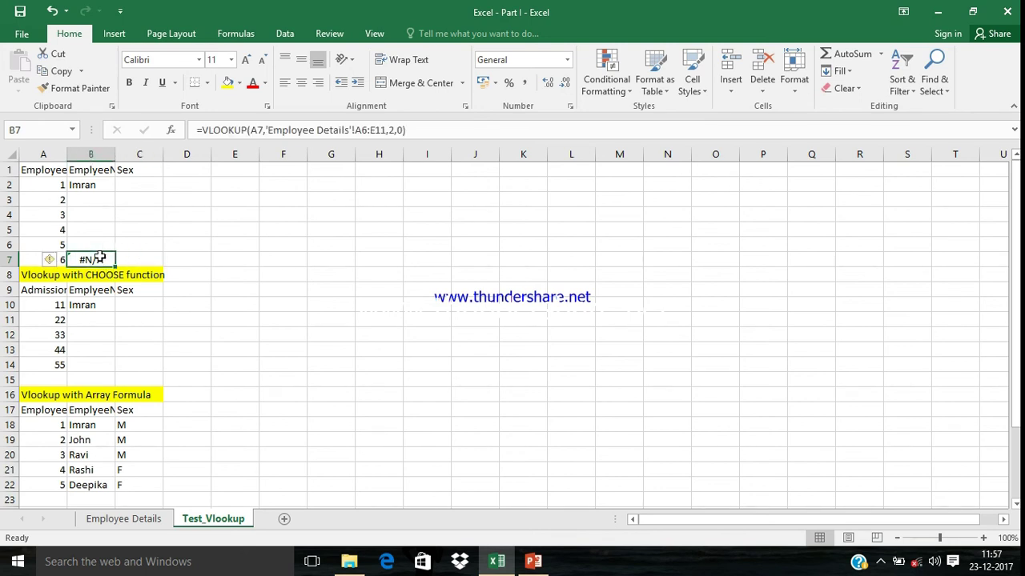
{"action": "left_click", "coordinate": [354, 130]}
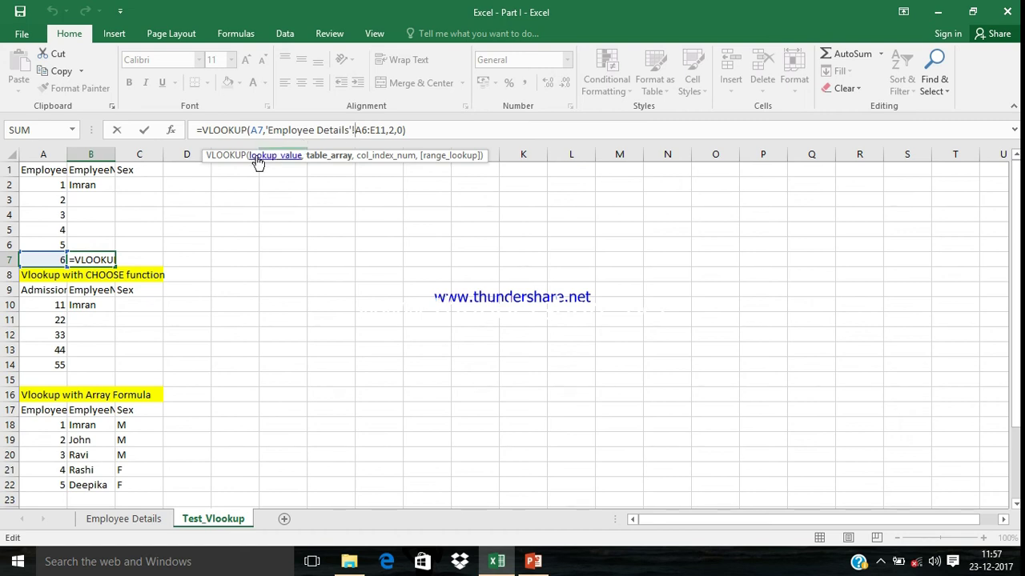
{"action": "key", "text": "ctrl+Return"}
{"action": "left_click", "coordinate": [92, 188]}
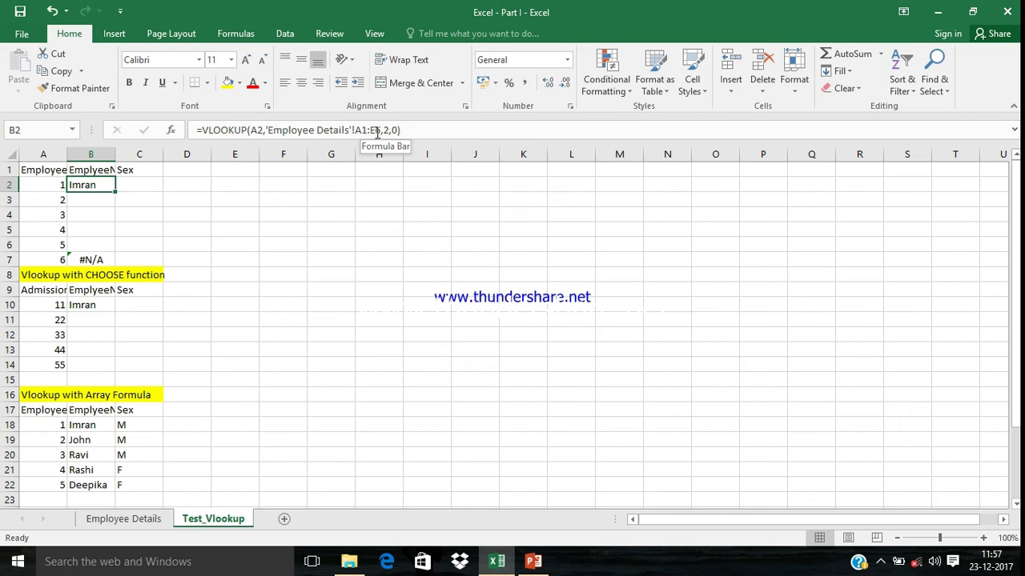
{"action": "left_click", "coordinate": [89, 259]}
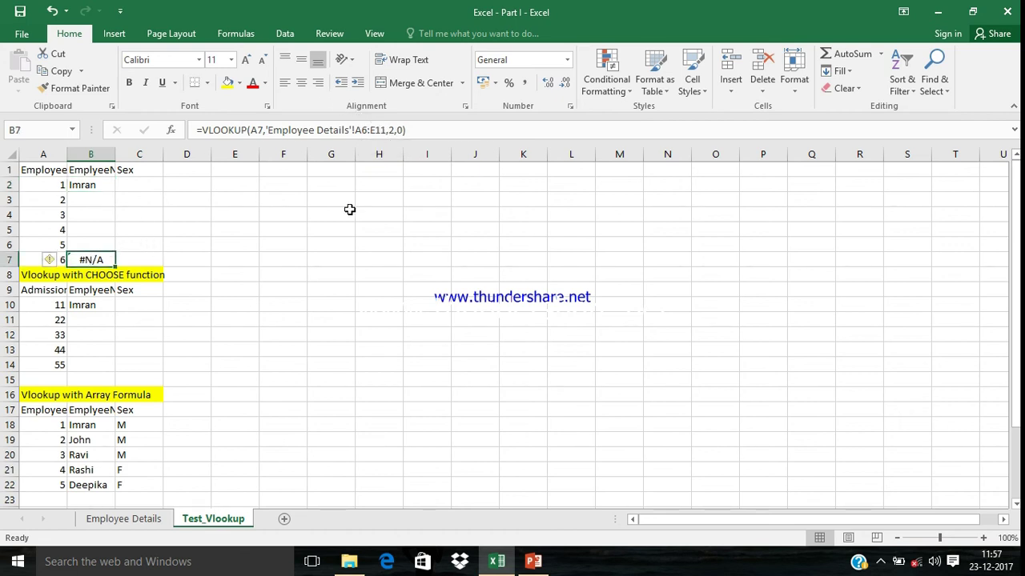
{"action": "left_click", "coordinate": [122, 520]}
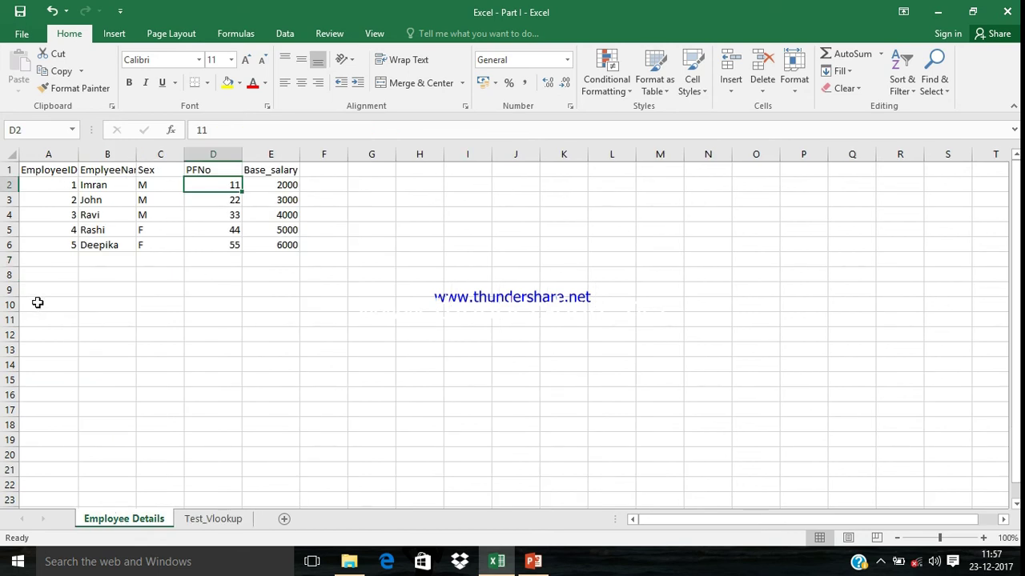
Highlight A6:E11, then A1:E6, on Employee Details to contrast B7's and B2's lookup ranges
{"action": "left_click", "coordinate": [38, 251]}
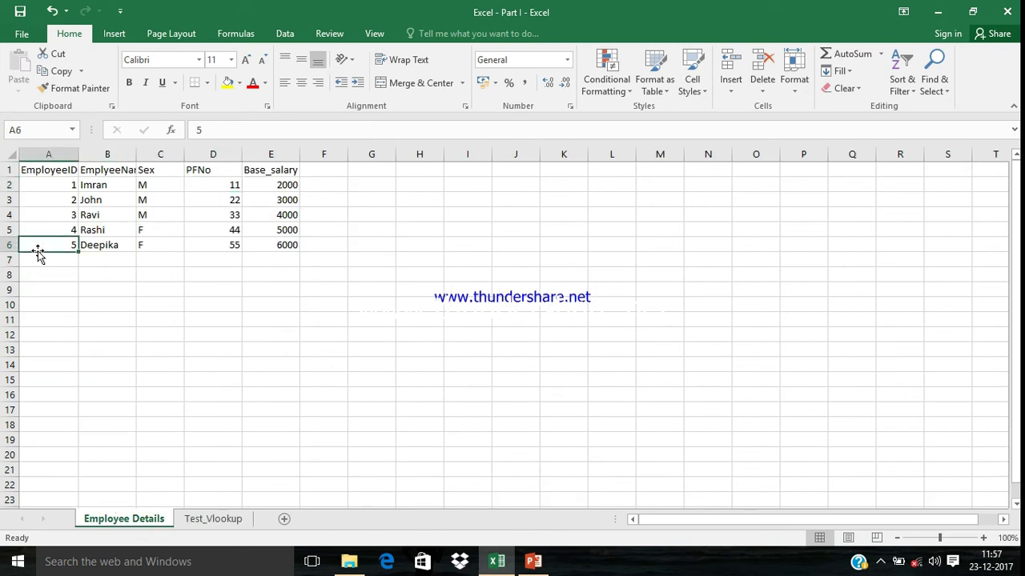
{"action": "key", "text": "shift+Right"}
{"action": "key", "text": "shift+Right"}
{"action": "key", "text": "shift+Right"}
{"action": "key", "text": "shift+Right"}
{"action": "key", "text": "shift+Right"}
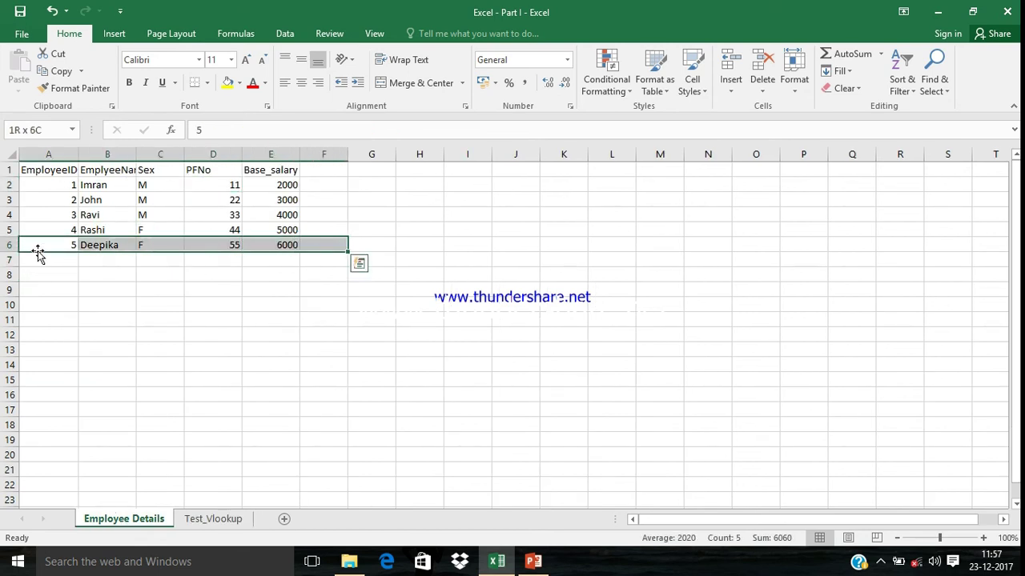
{"action": "key", "text": "shift+Left"}
{"action": "key", "text": "shift+Down"}
{"action": "key", "text": "shift+Down"}
{"action": "key", "text": "shift+Down"}
{"action": "key", "text": "shift+Down"}
{"action": "key", "text": "shift+Down"}
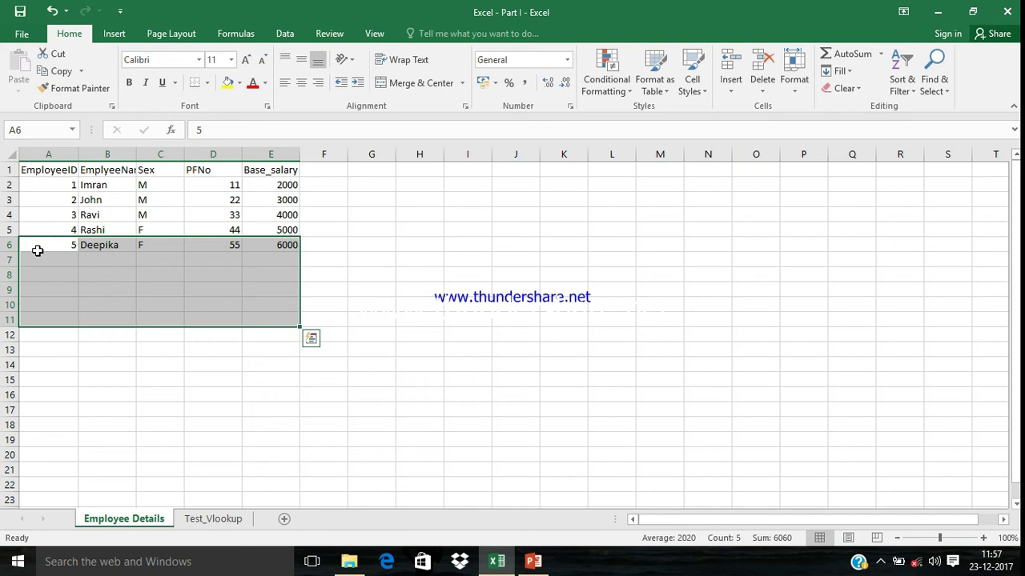
{"action": "key", "text": "Up"}
{"action": "key", "text": "Up"}
{"action": "key", "text": "Up"}
{"action": "key", "text": "Up"}
{"action": "key", "text": "Up"}
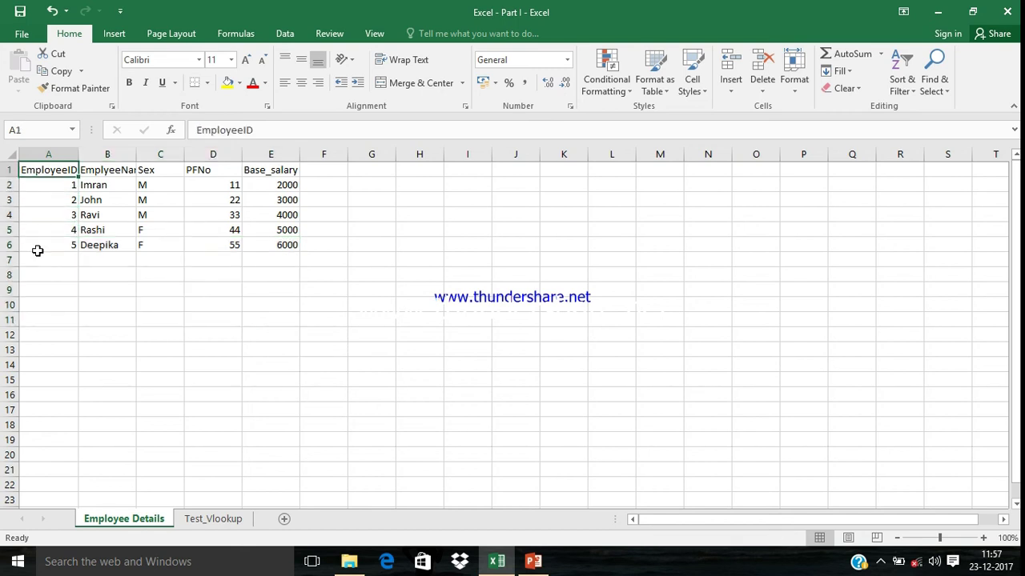
{"action": "key", "text": "shift+Down"}
{"action": "key", "text": "shift+Down"}
{"action": "key", "text": "shift+Down"}
{"action": "key", "text": "shift+Down"}
{"action": "key", "text": "shift+Down"}
{"action": "key", "text": "shift+Right"}
{"action": "key", "text": "shift+Right"}
{"action": "key", "text": "shift+Right"}
{"action": "key", "text": "shift+Right"}
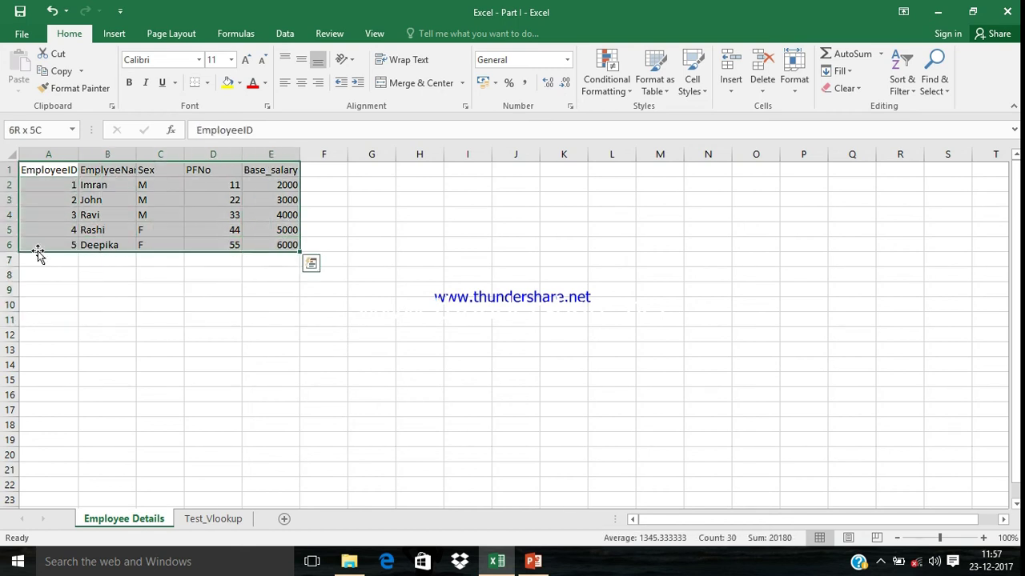
{"action": "left_click", "coordinate": [202, 520]}
Add $ signs so B2's lookup range becomes 'Employee Details'!$A$1:$E$6
{"action": "left_click", "coordinate": [90, 186]}
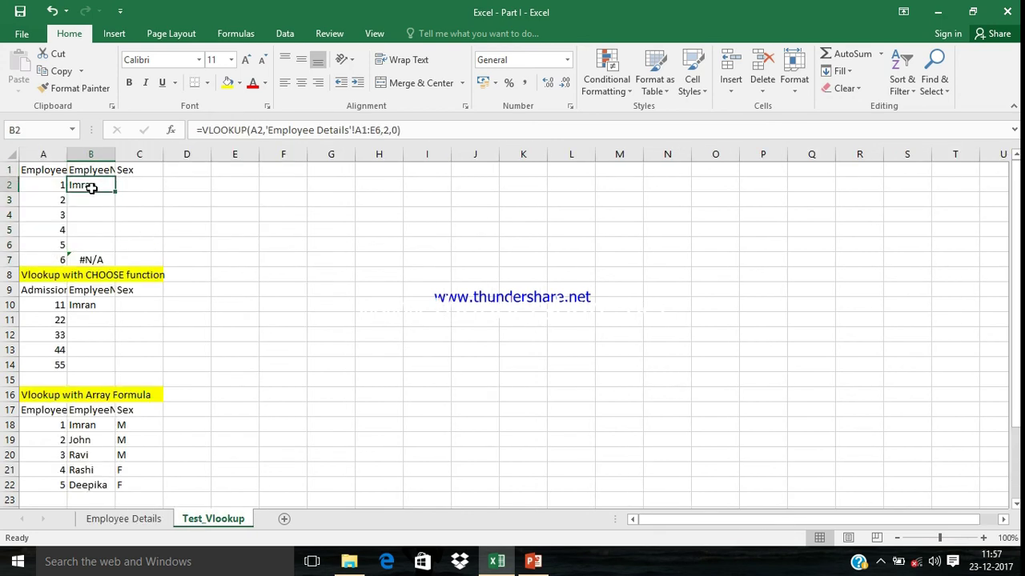
{"action": "left_click", "coordinate": [363, 132]}
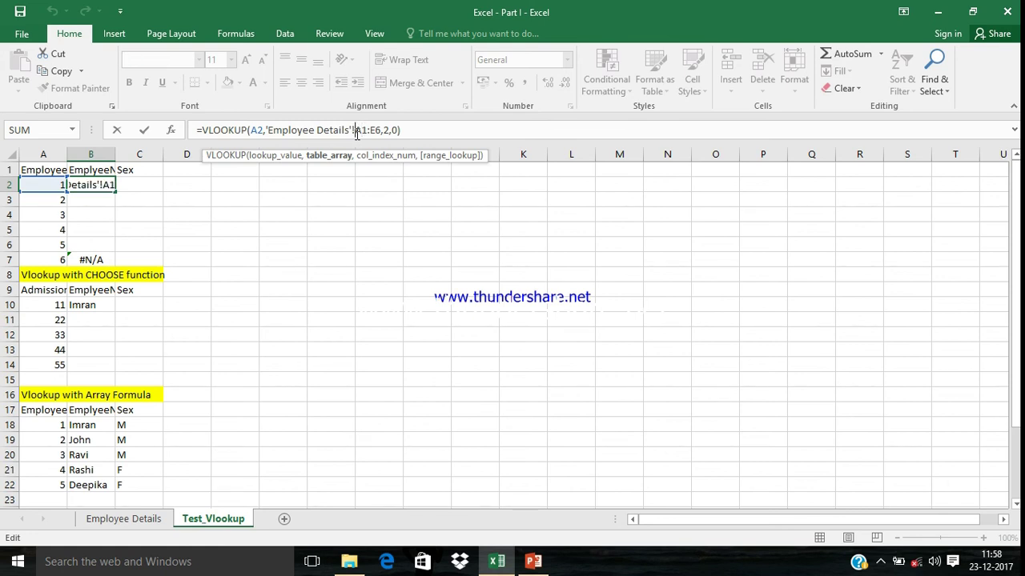
{"action": "type", "text": "$"}
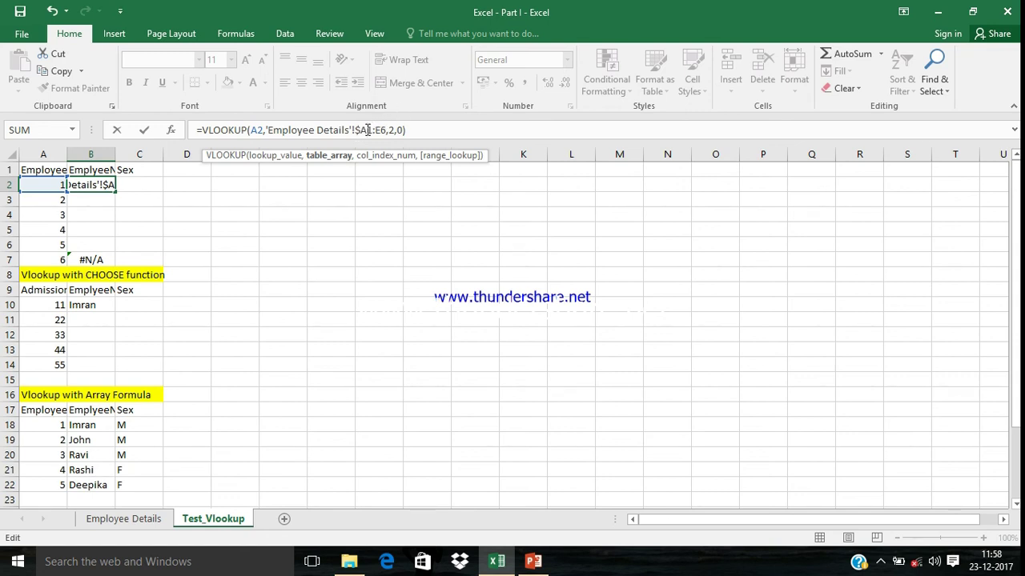
{"action": "left_click", "coordinate": [367, 130]}
{"action": "type", "text": "$"}
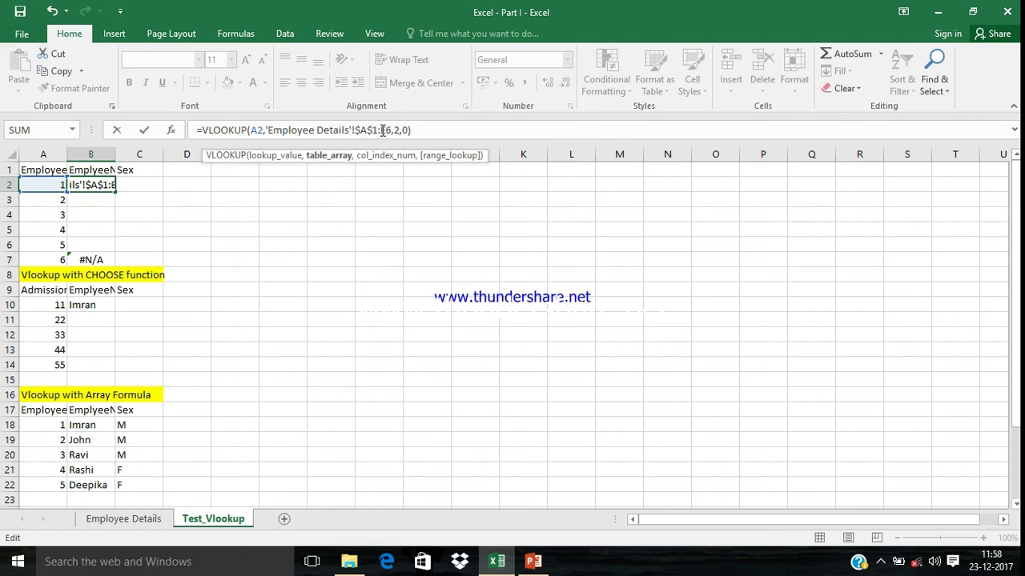
{"action": "type", "text": "$"}
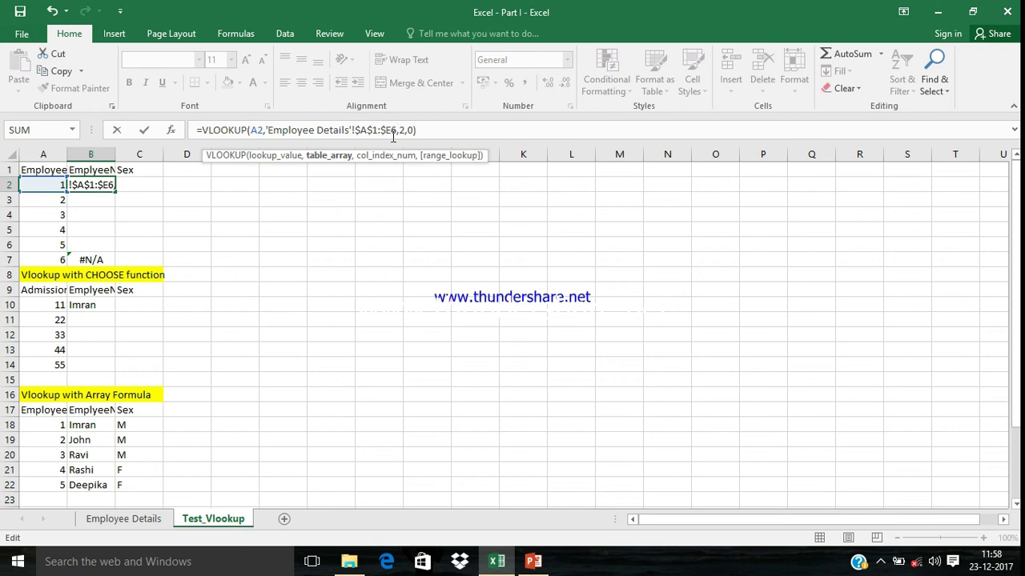
{"action": "left_click", "coordinate": [391, 129]}
{"action": "type", "text": "$"}
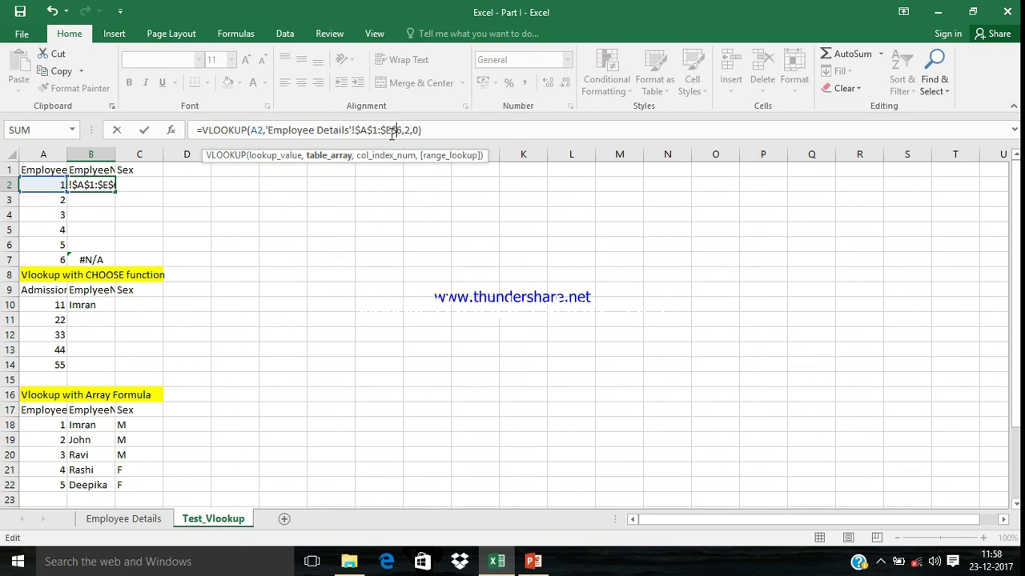
{"action": "left_click", "coordinate": [441, 132]}
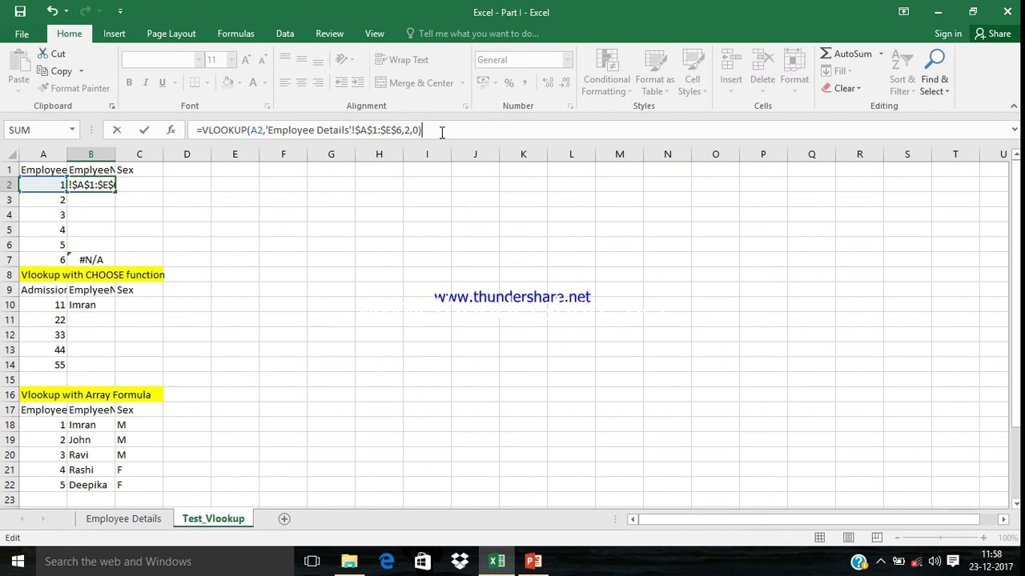
{"action": "key", "text": "Return"}
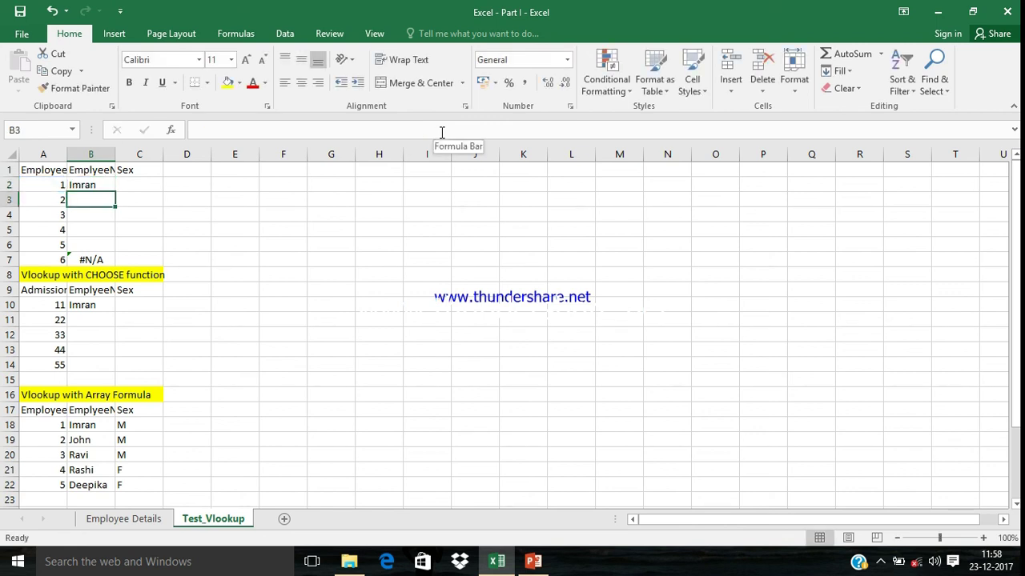
Copy B2's absolute-range VLOOKUP into B7
{"action": "key", "text": "Up"}
{"action": "key", "text": "ctrl+c"}
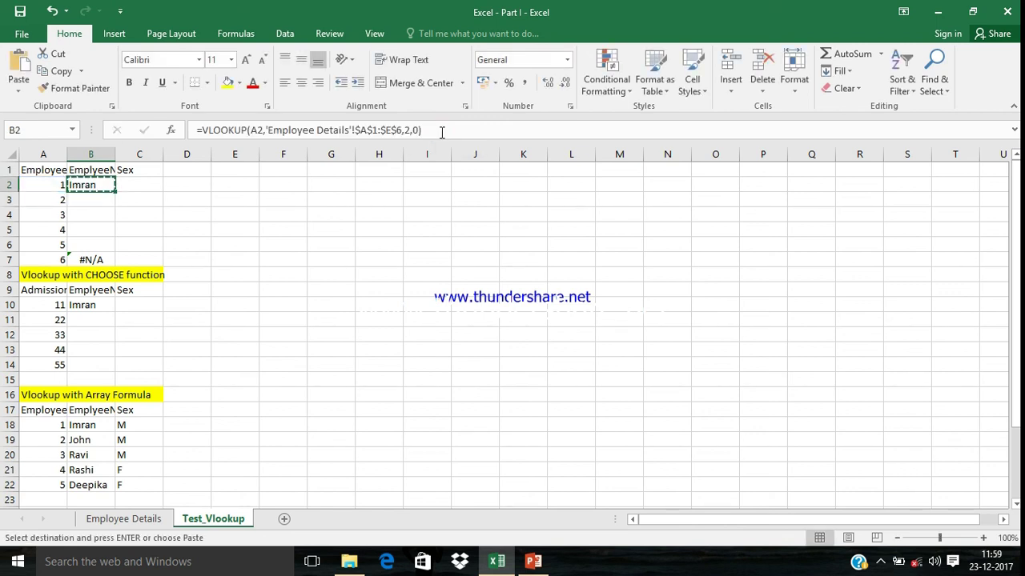
{"action": "key", "text": "Down"}
{"action": "key", "text": "Down"}
{"action": "key", "text": "Down"}
{"action": "key", "text": "Down"}
{"action": "key", "text": "Down"}
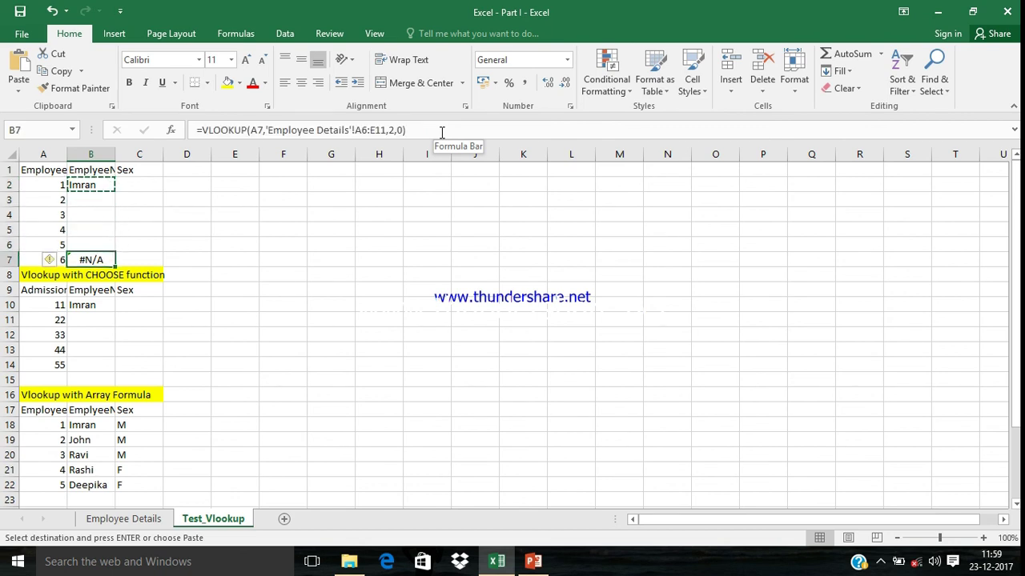
{"action": "key", "text": "ctrl+v"}
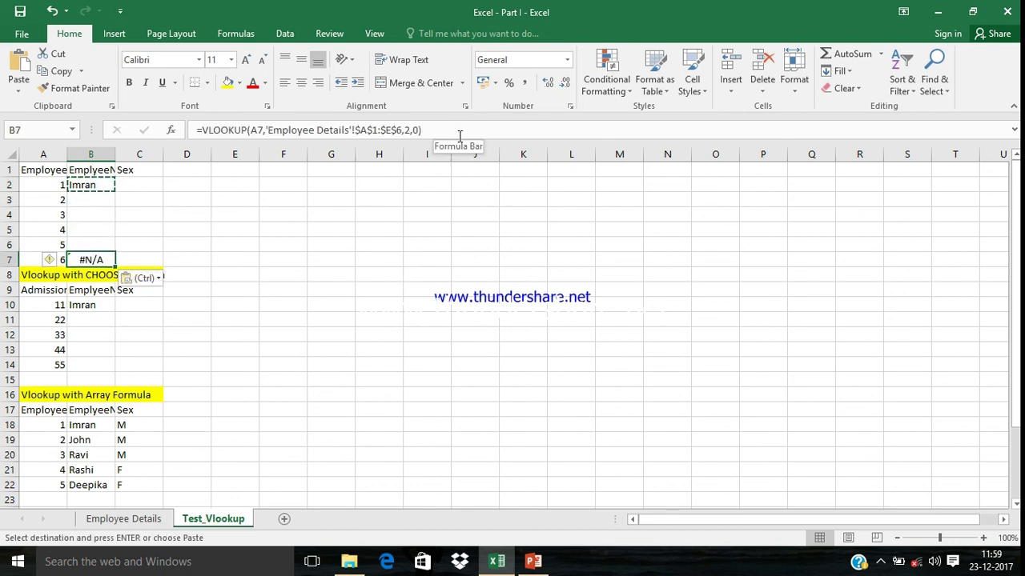
{"action": "key", "text": "Escape"}
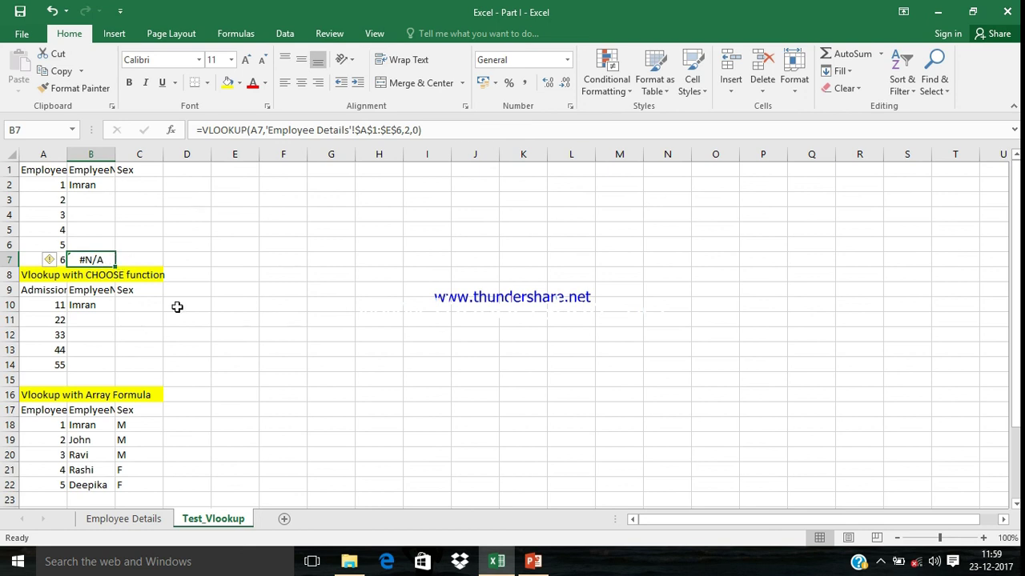
Check that Employee Details IDs end at 5, so ID 6 is absent
{"action": "left_click", "coordinate": [120, 519]}
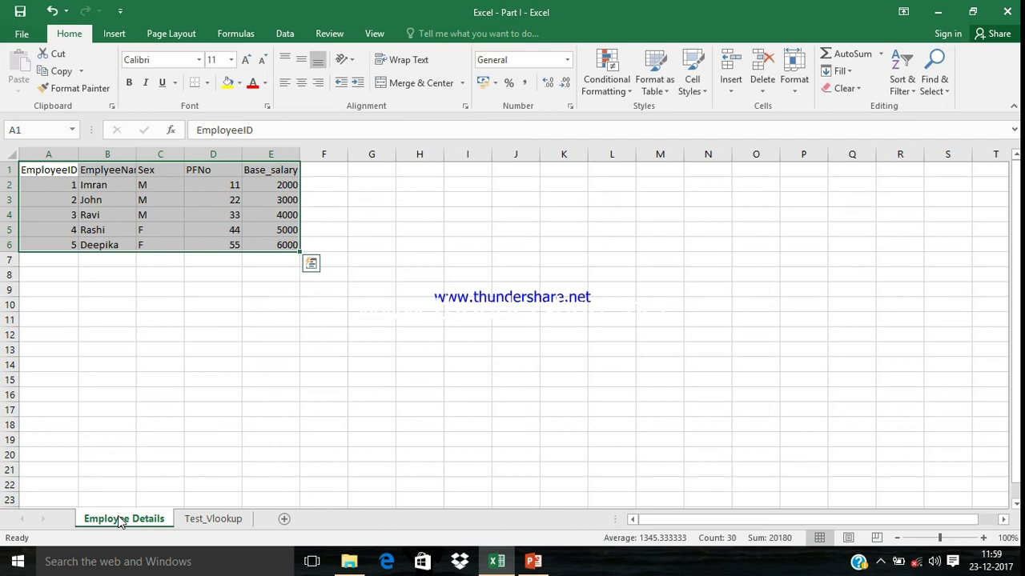
{"action": "left_click", "coordinate": [53, 264]}
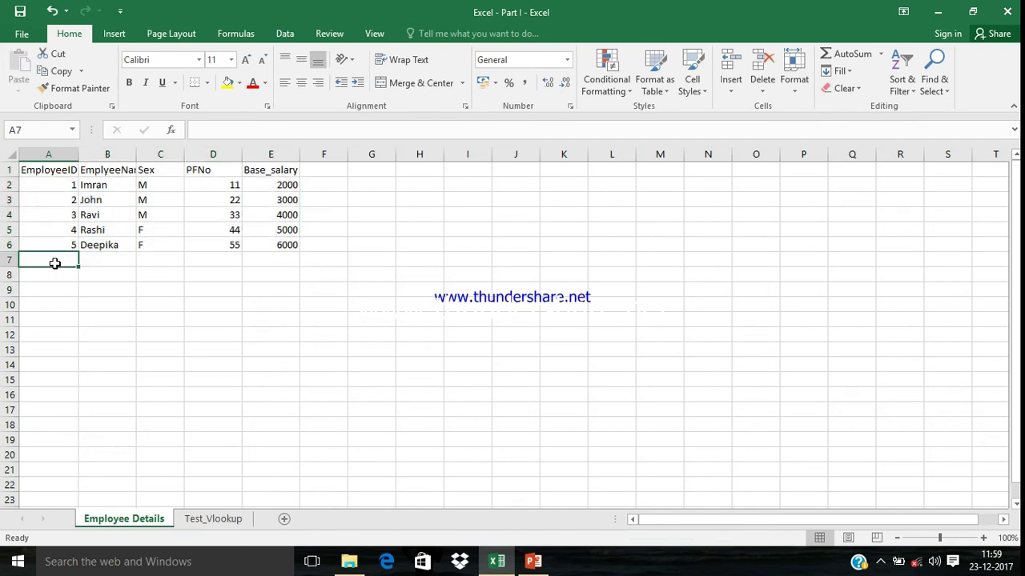
{"action": "key", "text": "Up"}
{"action": "key", "text": "Up"}
{"action": "key", "text": "Up"}
{"action": "key", "text": "Up"}
{"action": "key", "text": "Up"}
{"action": "key", "text": "Down"}
{"action": "key", "text": "Down"}
{"action": "key", "text": "Down"}
{"action": "key", "text": "Down"}
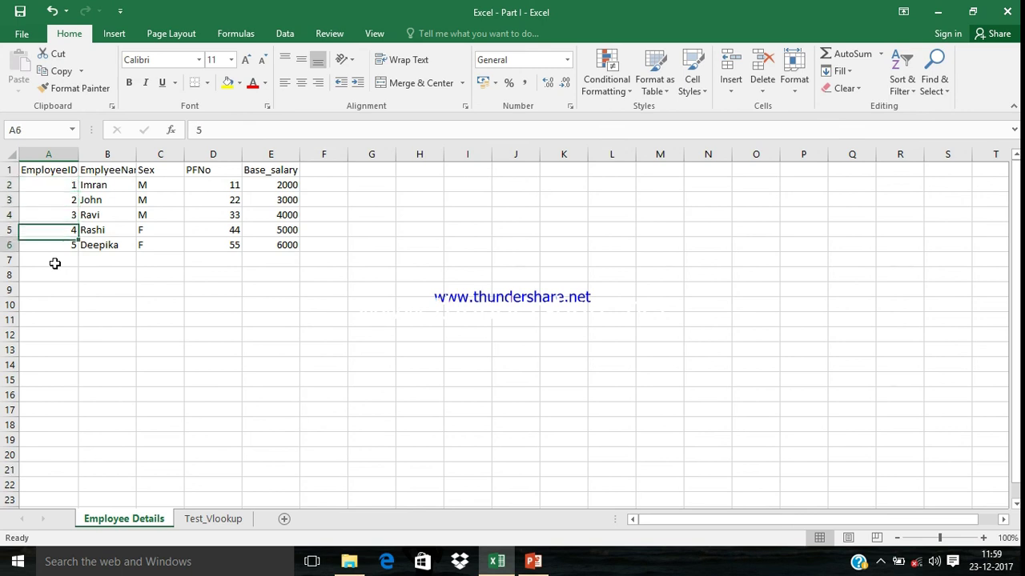
{"action": "left_click", "coordinate": [213, 521]}
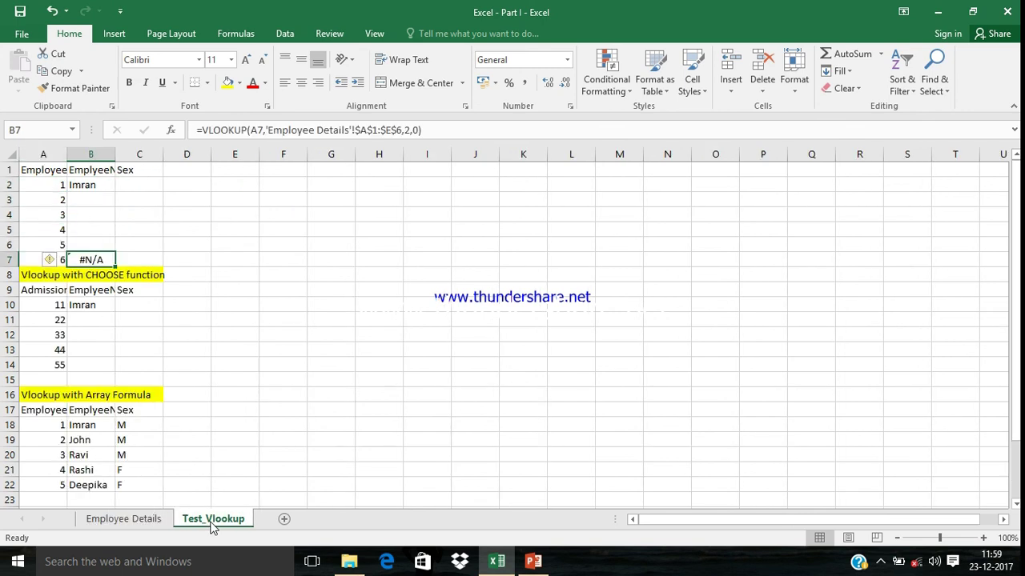
Replace the final 0 in B7's VLOOKUP with 1 and commit the approximate-match formula
{"action": "left_click", "coordinate": [416, 134]}
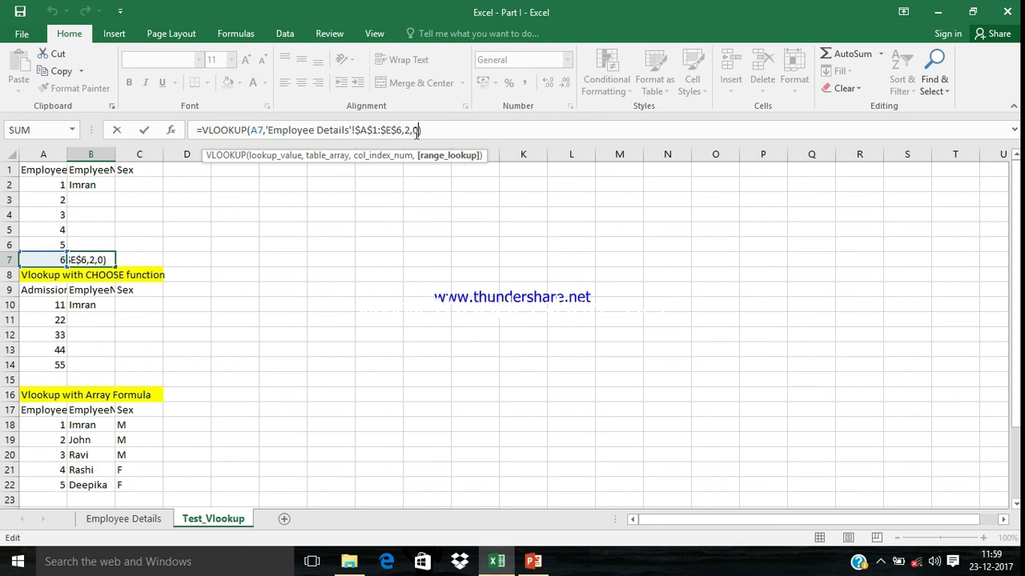
{"action": "key", "text": "BackSpace"}
{"action": "type", "text": "1"}
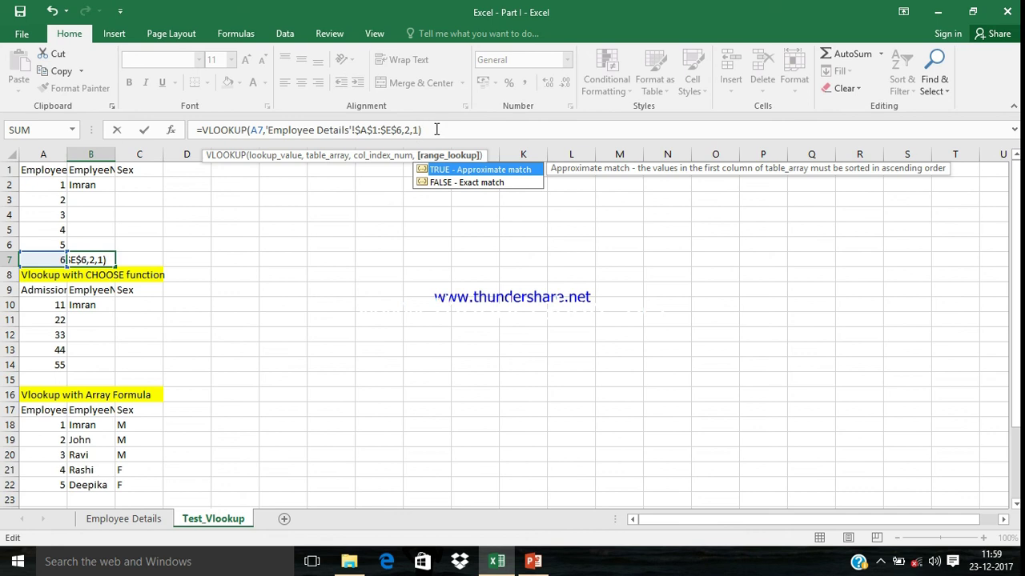
{"action": "key", "text": "Right"}
{"action": "key", "text": "Return"}
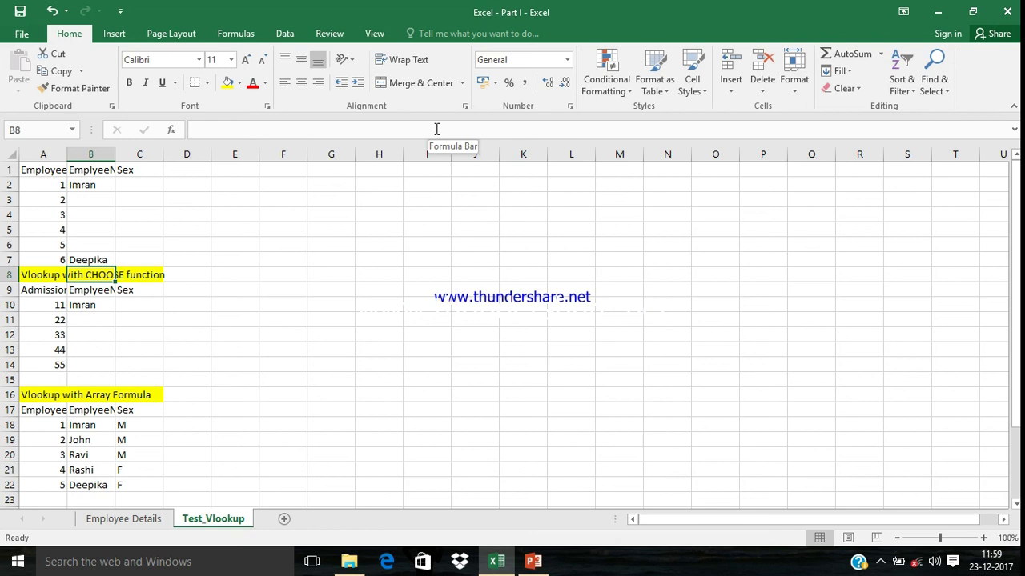
{"action": "key", "text": "Up"}
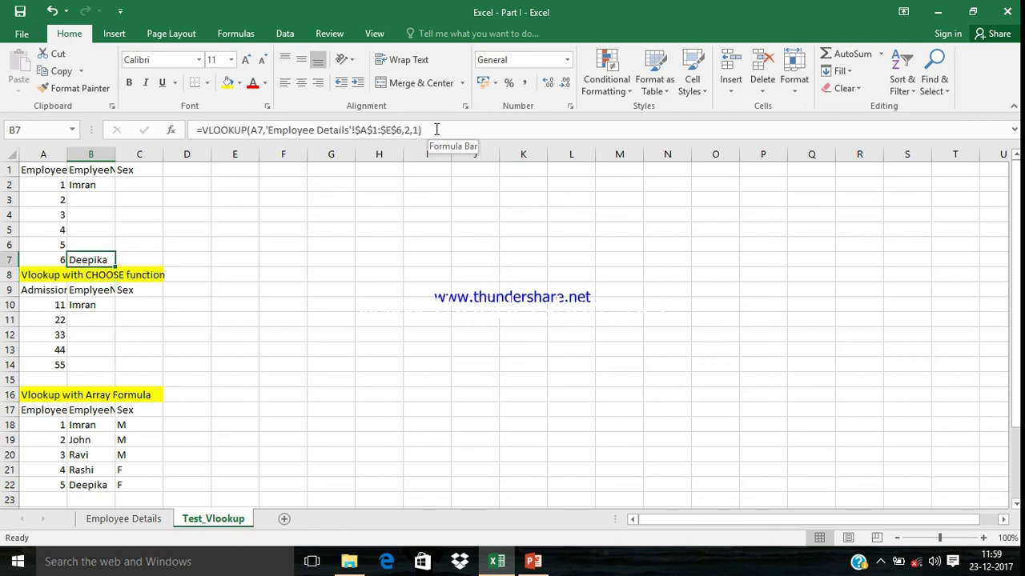
Check cell A7 below the last employee on Employee Details, then re-confirm B7's formula on Test_Vlookup
{"action": "left_click", "coordinate": [128, 518]}
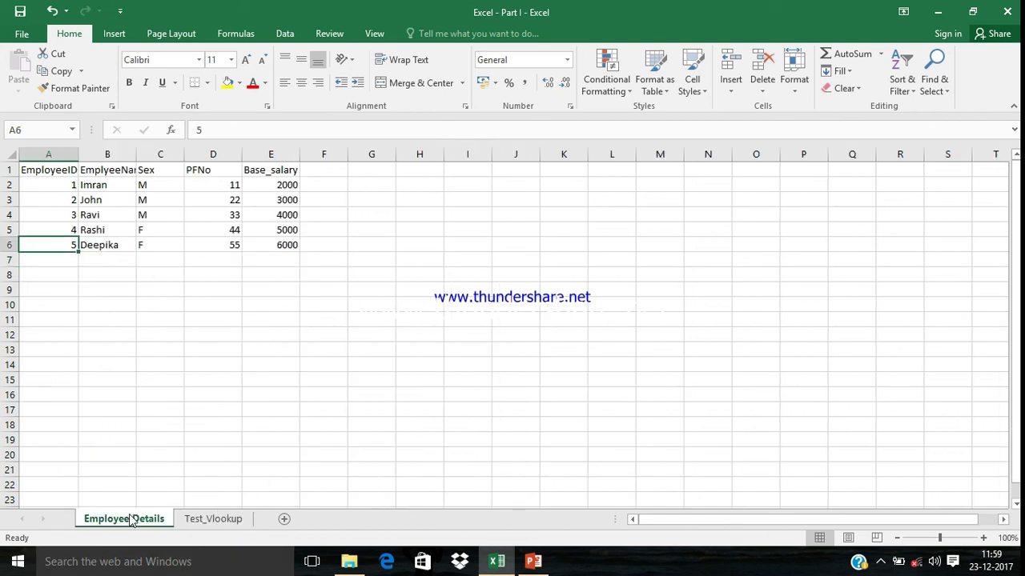
{"action": "left_click", "coordinate": [77, 258]}
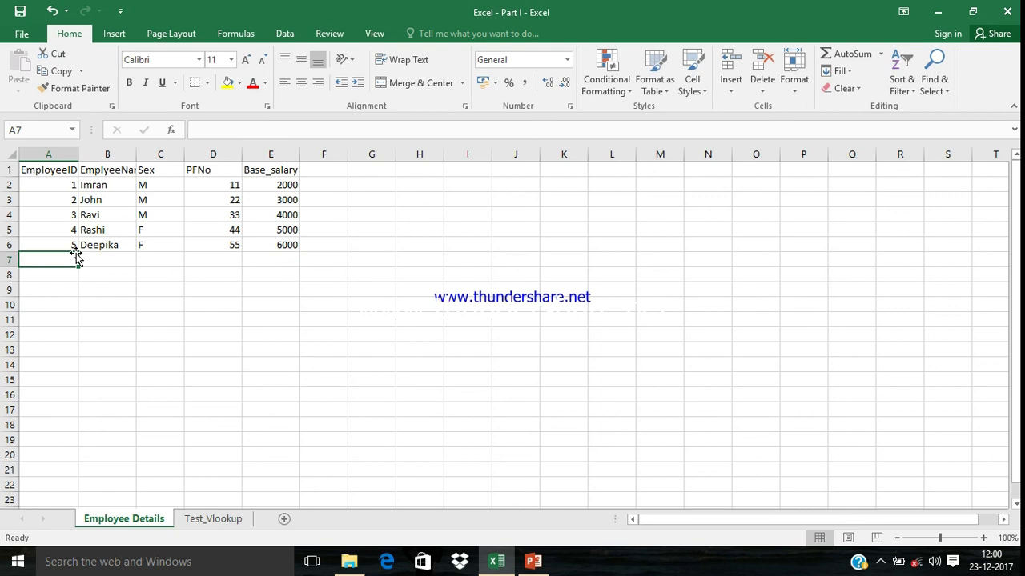
{"action": "left_click", "coordinate": [218, 518]}
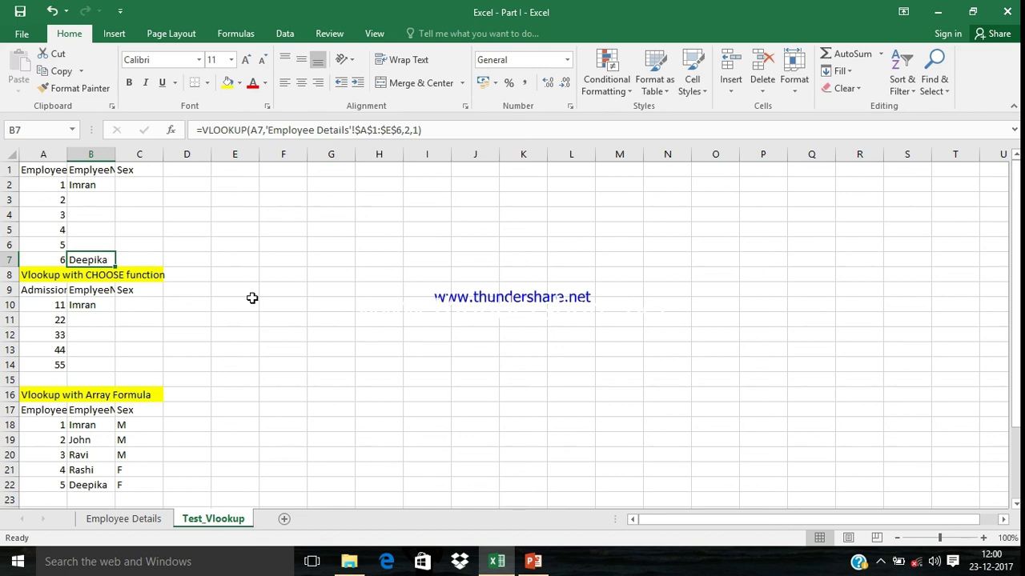
{"action": "left_click", "coordinate": [434, 133]}
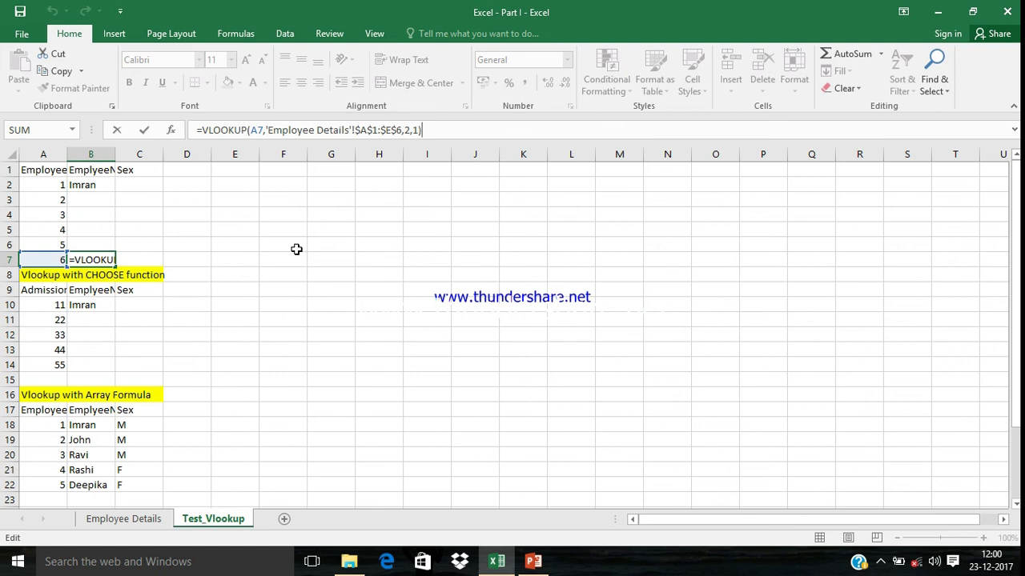
{"action": "key", "text": "ctrl+Return"}
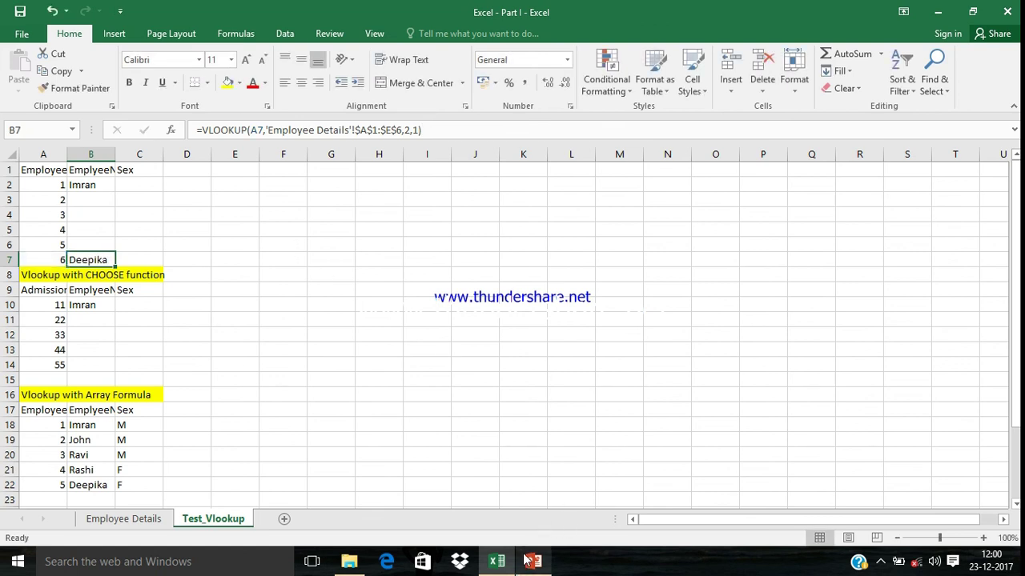
Glance at the PowerPoint tutorial slides and return to the Excel workbook
{"action": "mouse_move", "coordinate": [526, 560]}
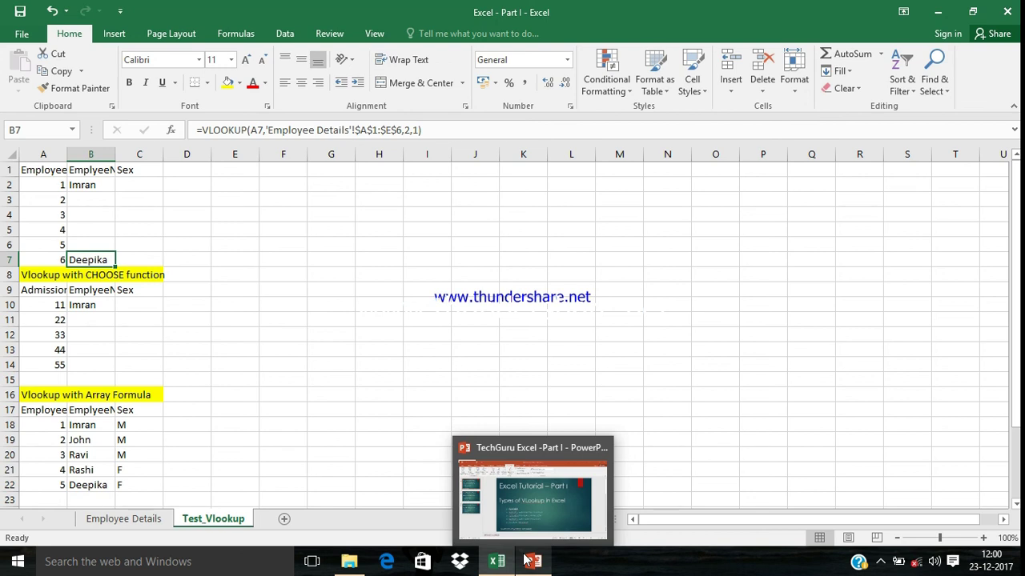
{"action": "left_click", "coordinate": [496, 448]}
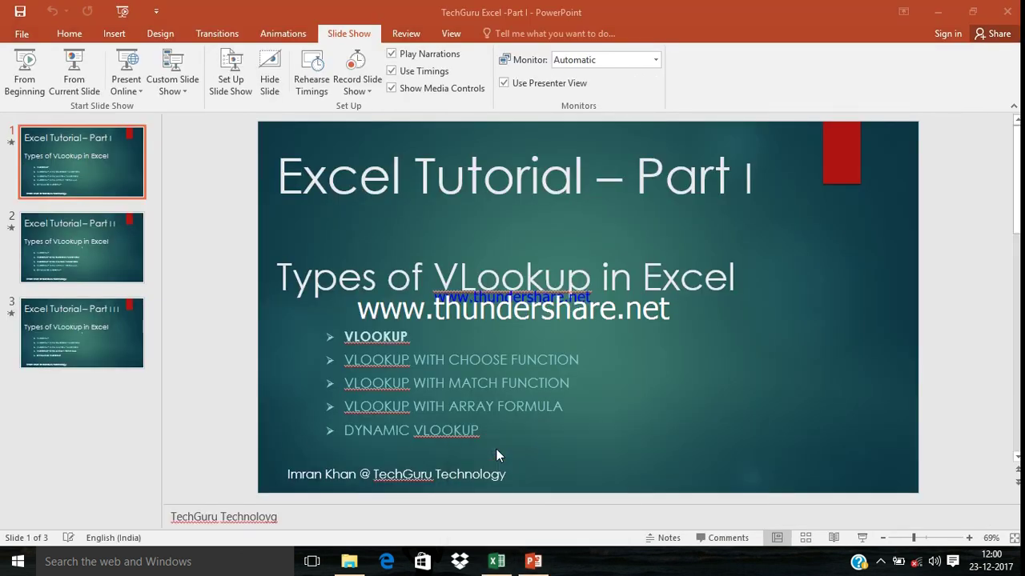
{"action": "key", "text": "alt+Tab"}
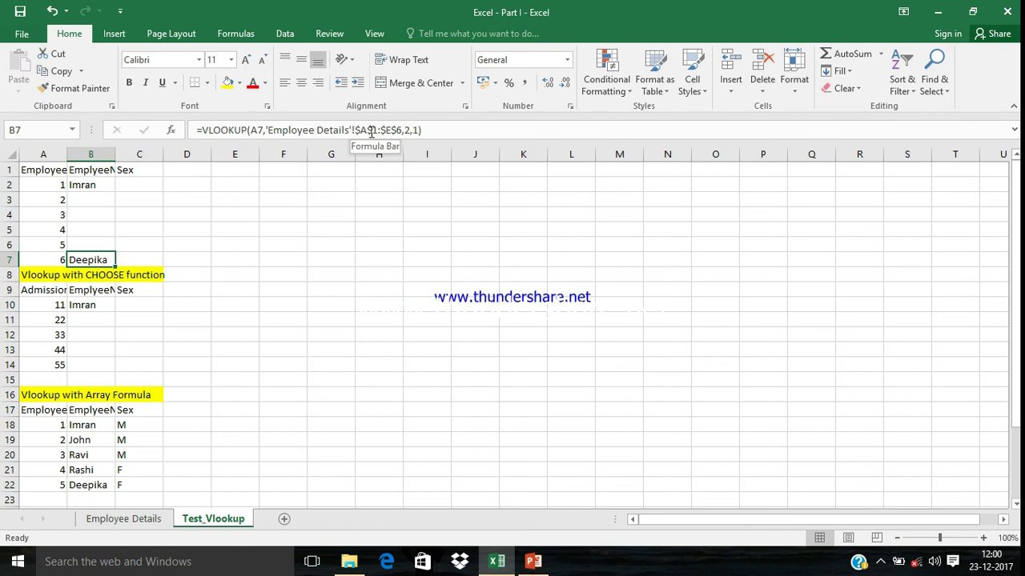
{"action": "left_click", "coordinate": [303, 318]}
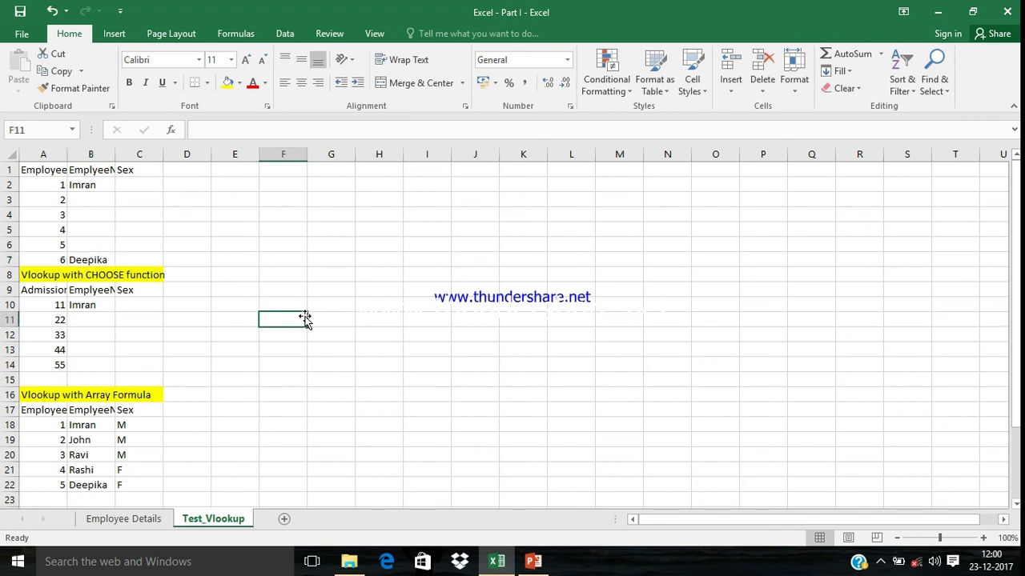
{"action": "key", "text": "Down"}
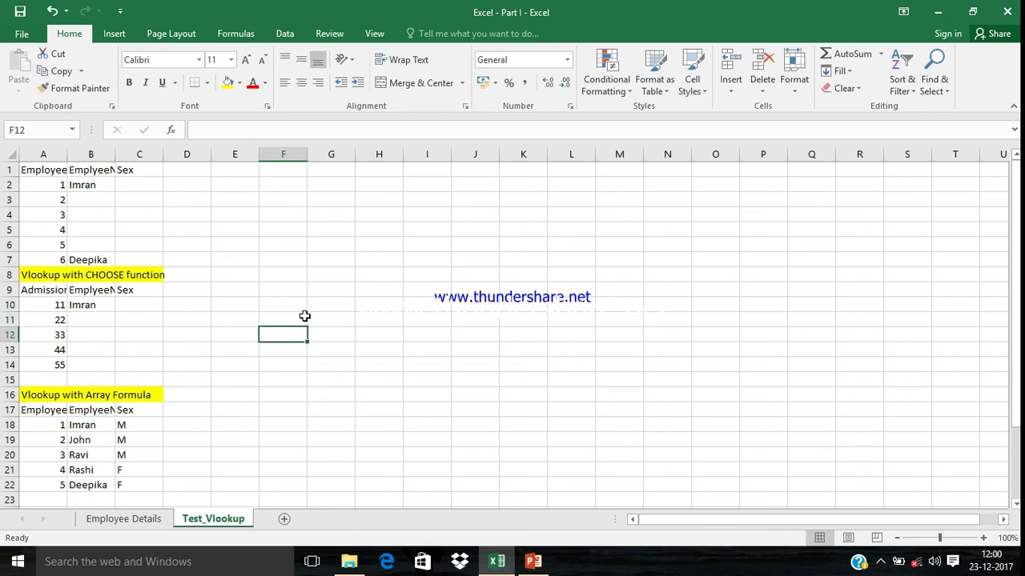
{"action": "left_click", "coordinate": [531, 564]}
{"action": "left_click", "coordinate": [532, 564]}
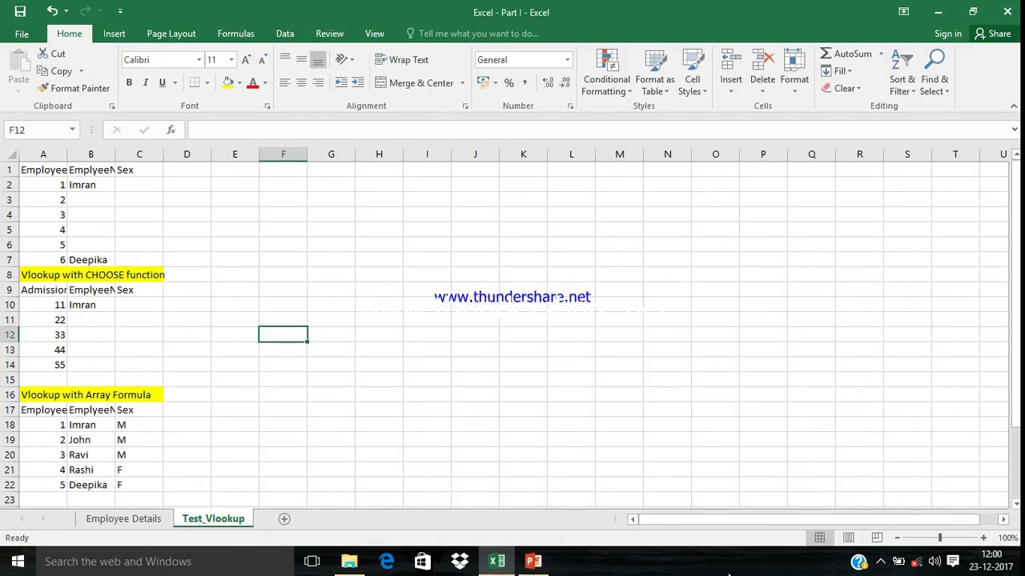